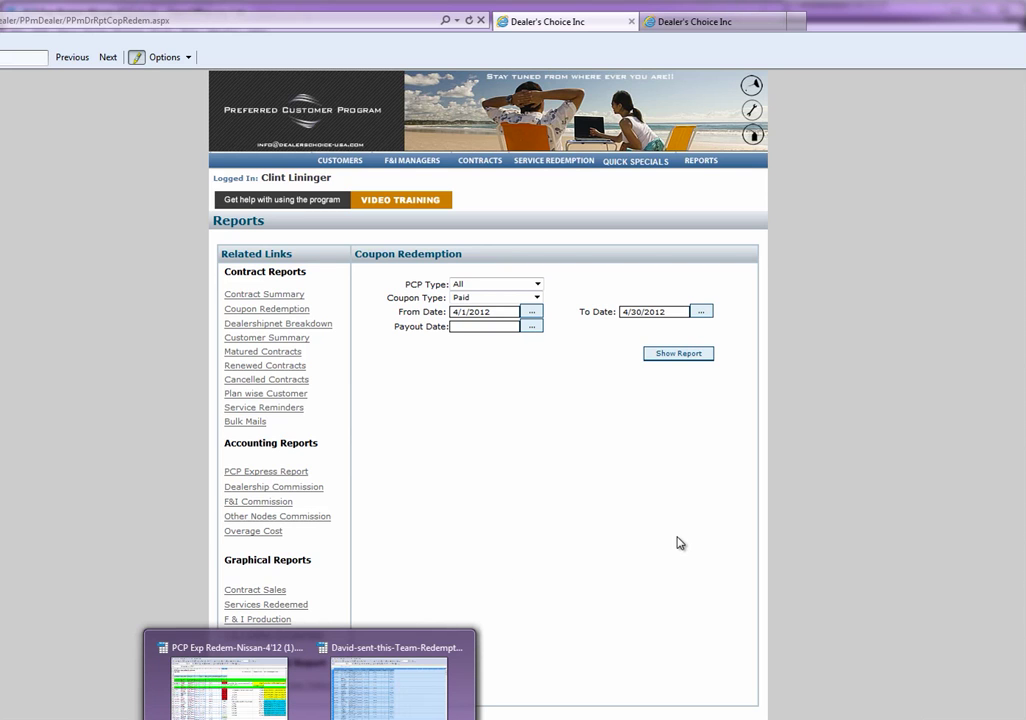
Step: Switch to the PCP Exp Redem-Nissan-4'12 spreadsheet in OpenOffice Calc and look over cells I5 to K5 in the header row
click(214, 716)
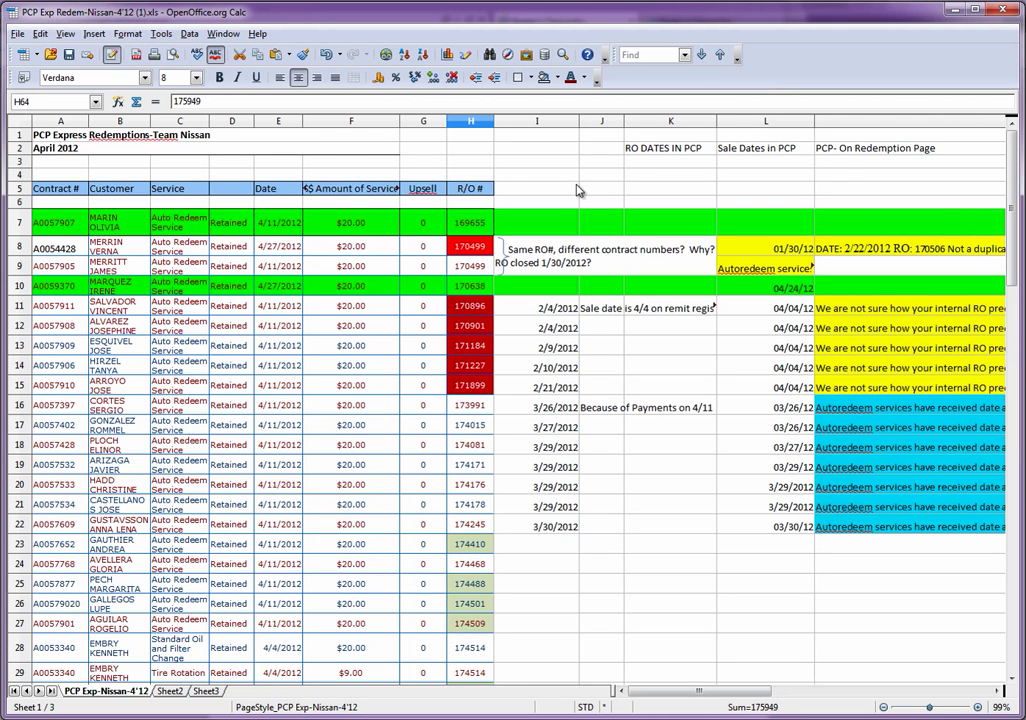
click(521, 191)
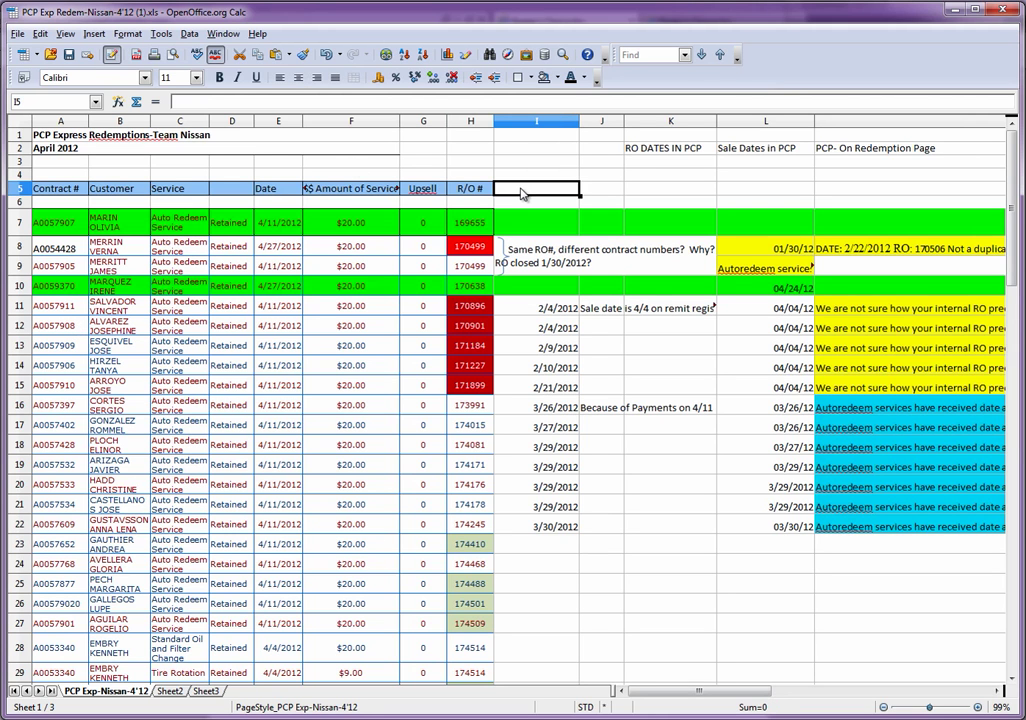
click(610, 191)
click(679, 191)
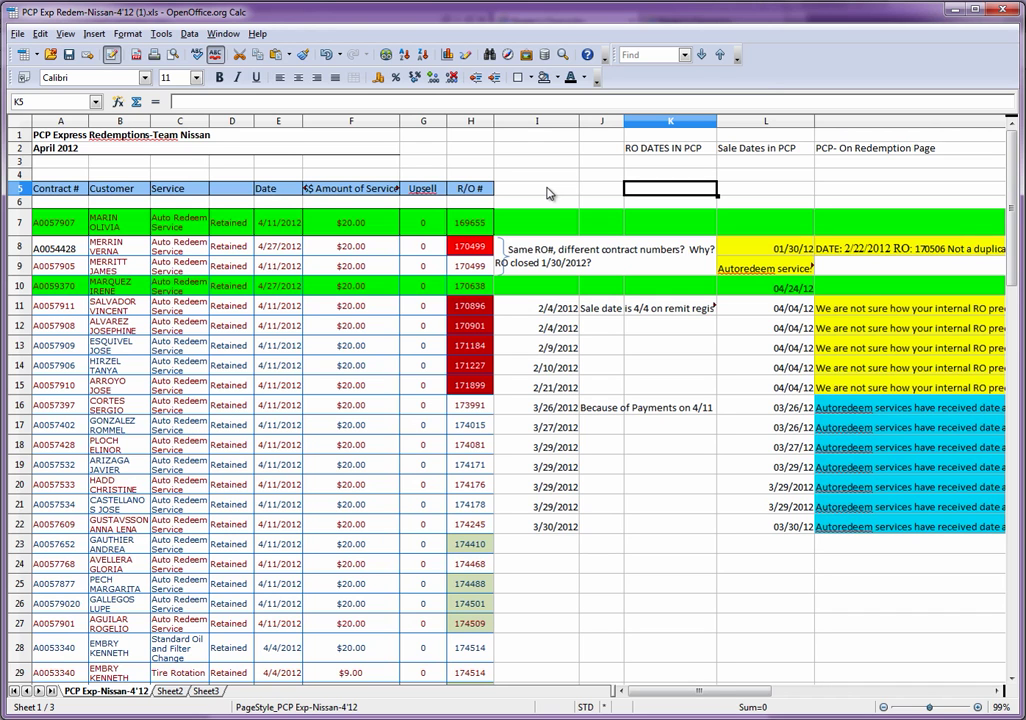
scroll(561, 632, down, 2)
scroll(656, 664, up, 2)
Step: Examine the duplicate R/O question beside rows 8 and 9 together with their sale dates and the PCP redemption page notes
drag(716, 691, 697, 707)
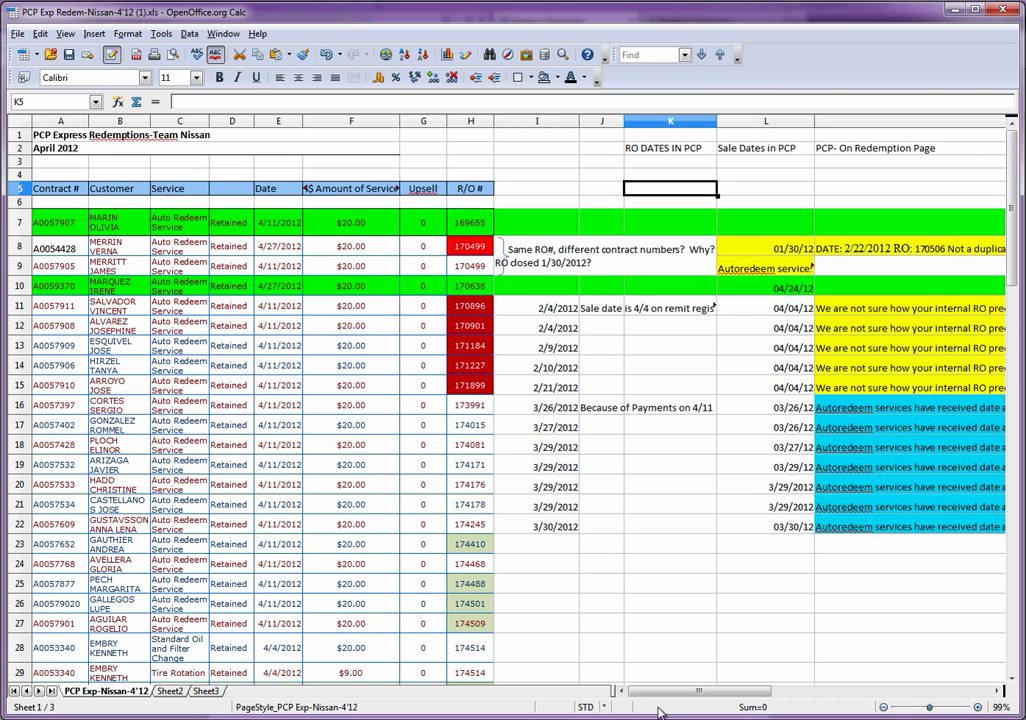
drag(648, 708, 652, 705)
drag(703, 695, 757, 706)
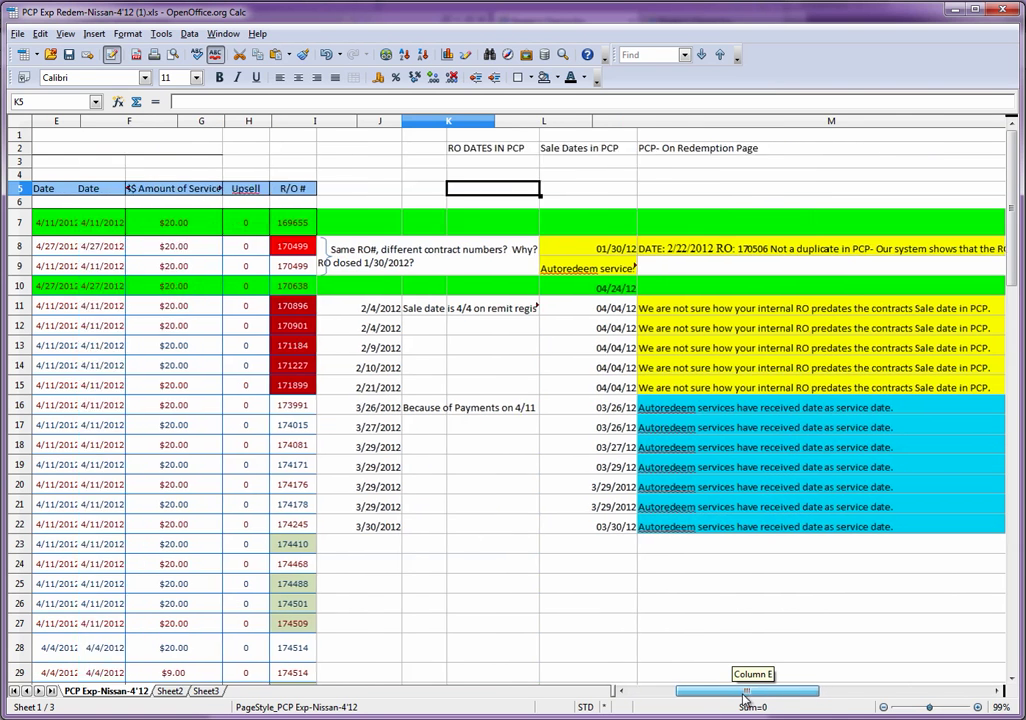
drag(724, 693, 700, 693)
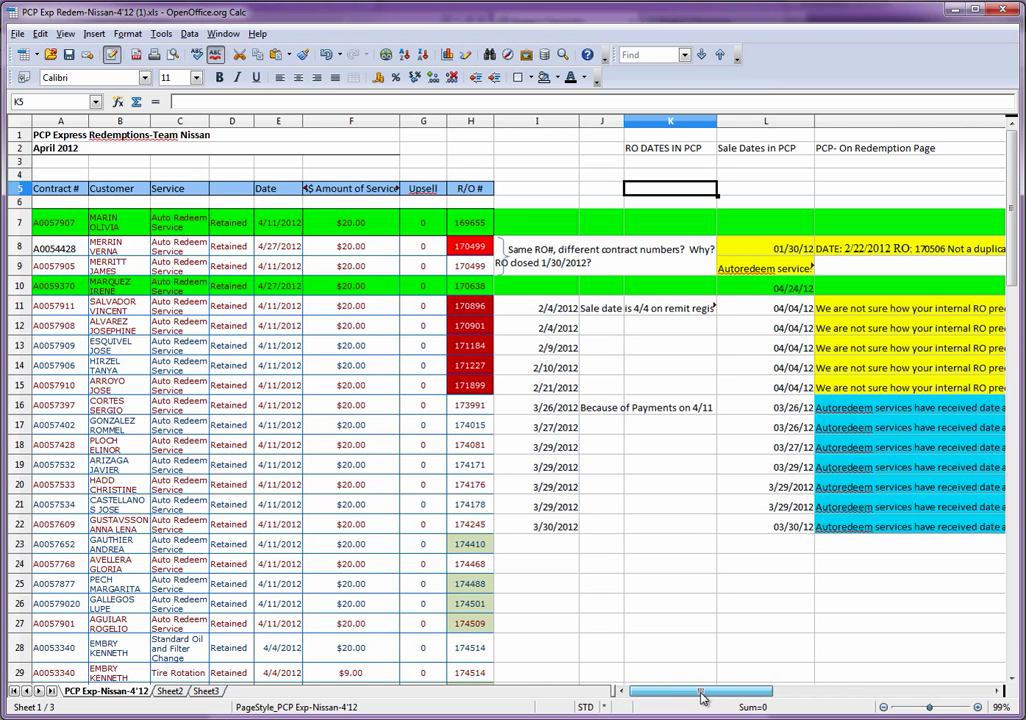
drag(703, 700, 790, 695)
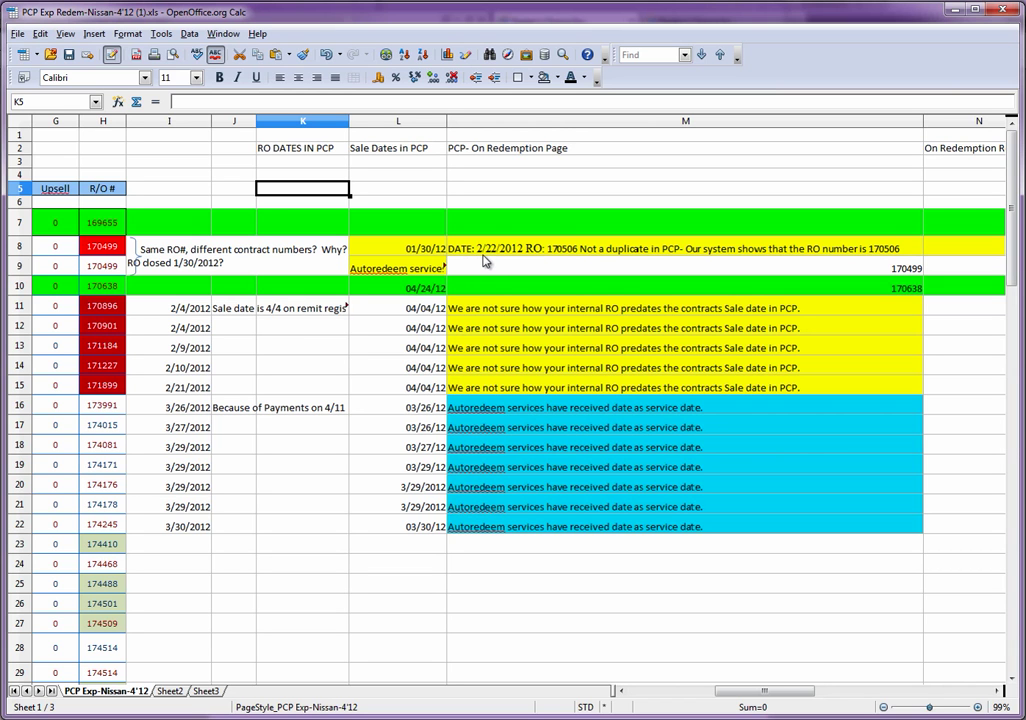
drag(751, 690, 686, 640)
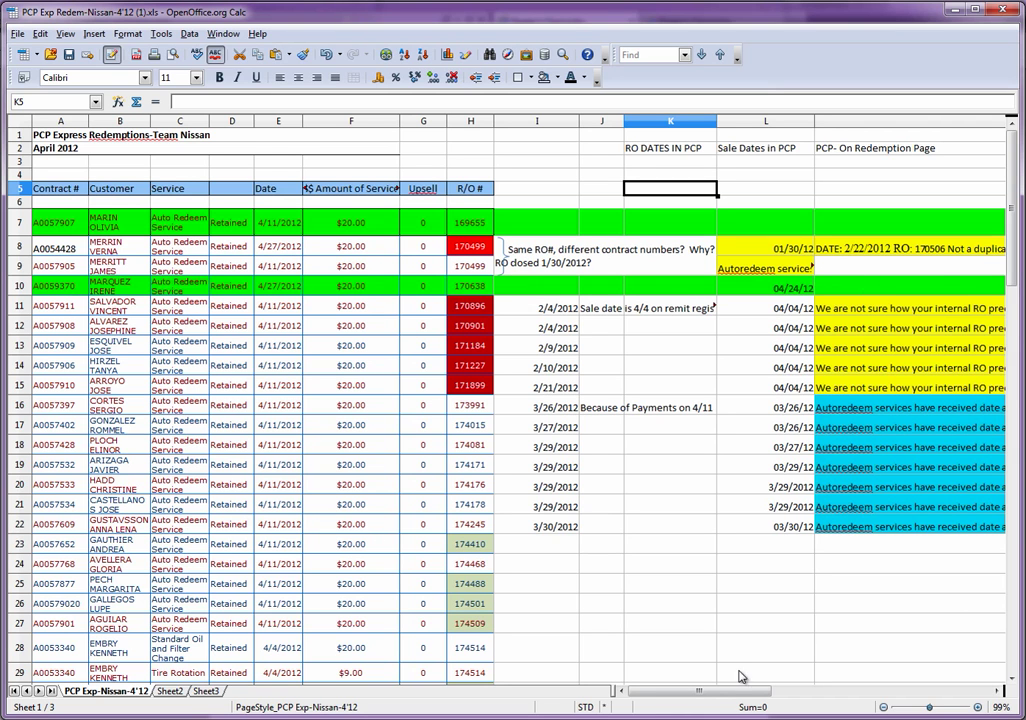
drag(705, 700, 640, 694)
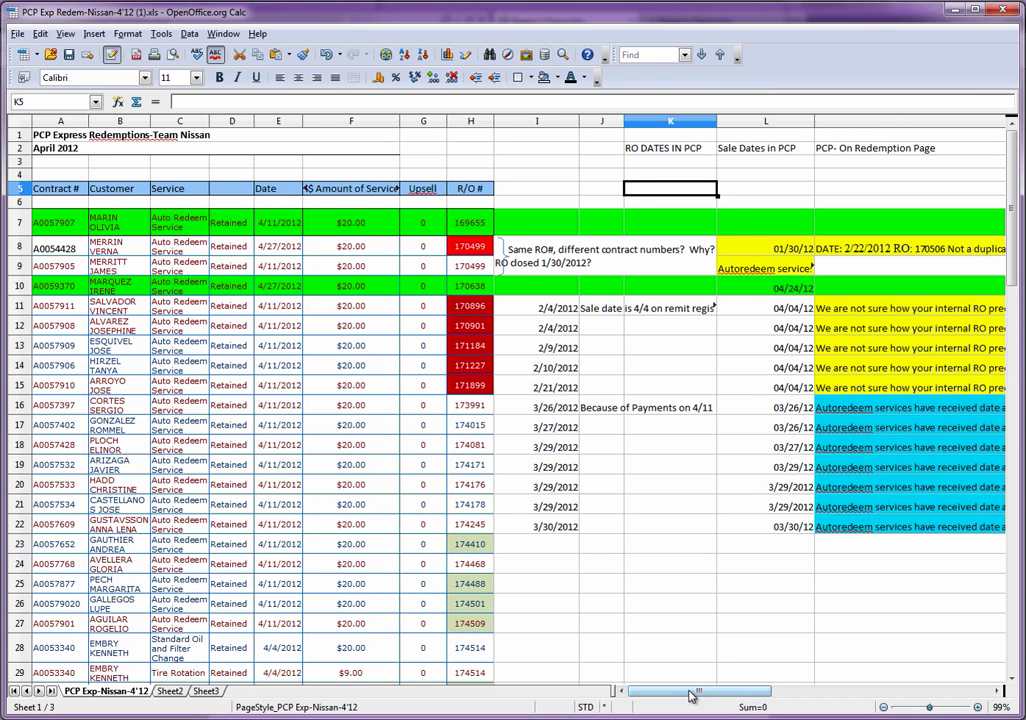
drag(690, 695, 757, 697)
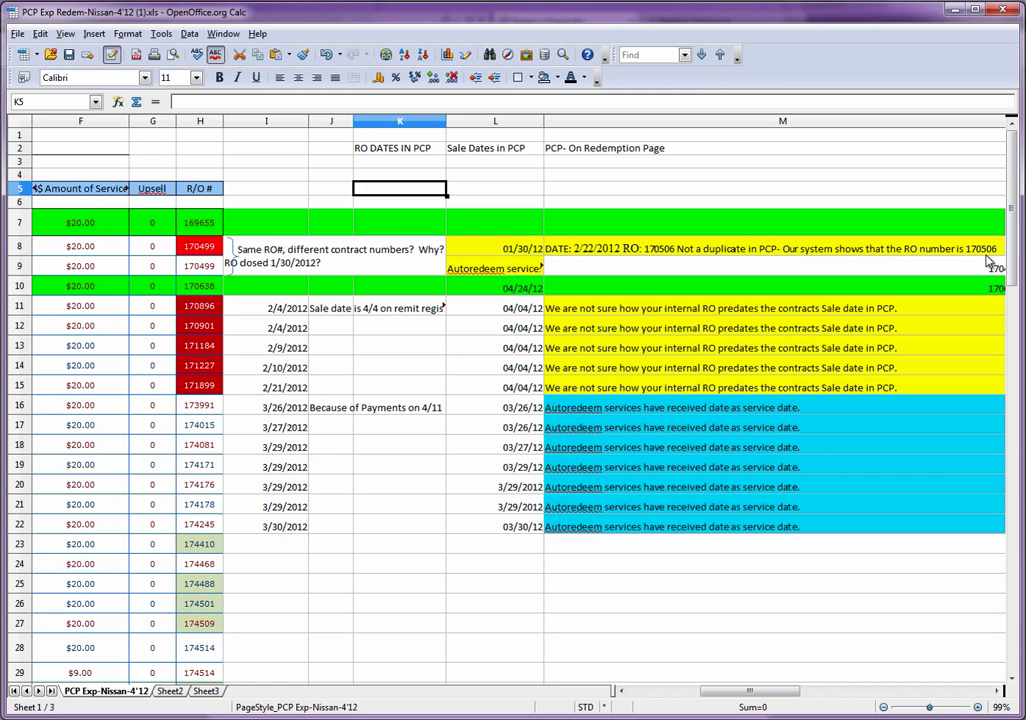
drag(758, 690, 677, 695)
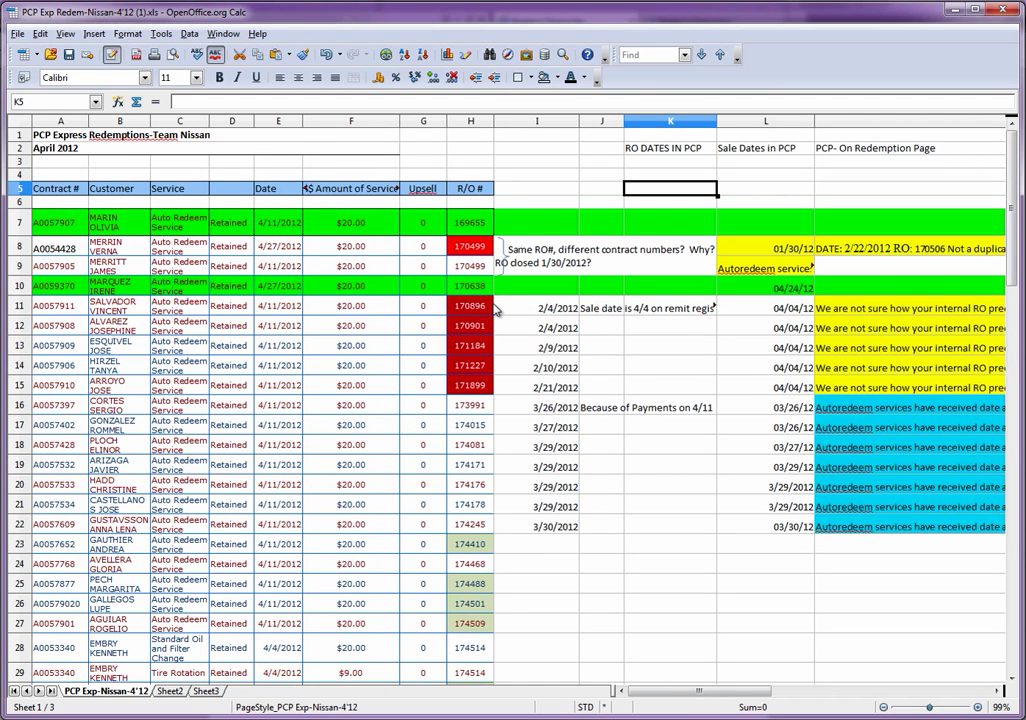
drag(703, 703, 737, 689)
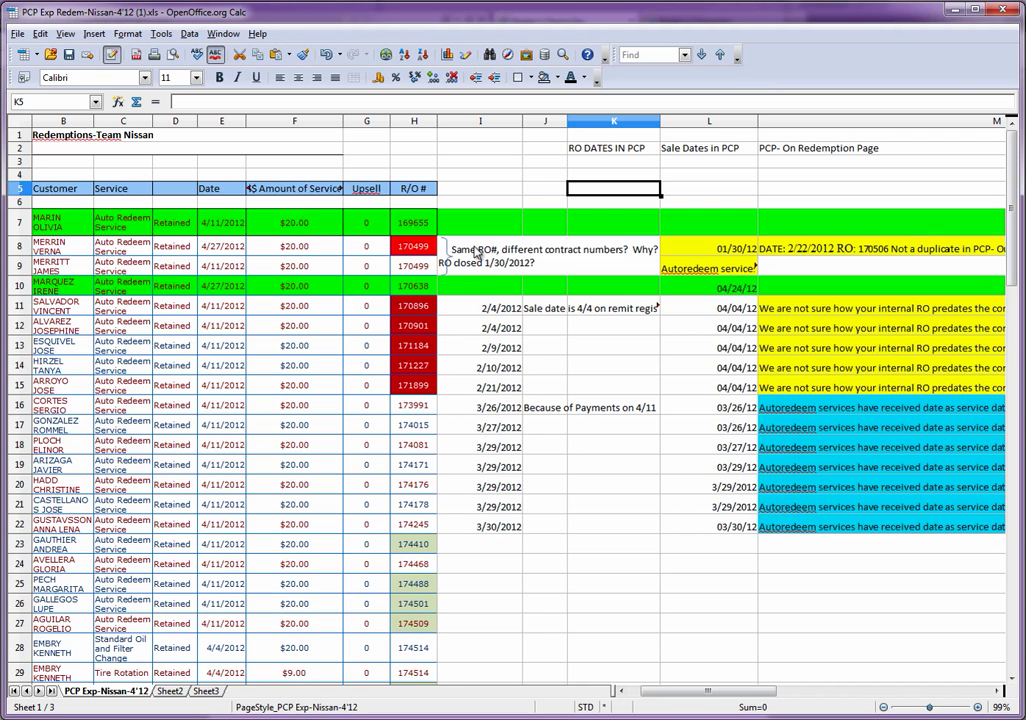
drag(745, 690, 698, 690)
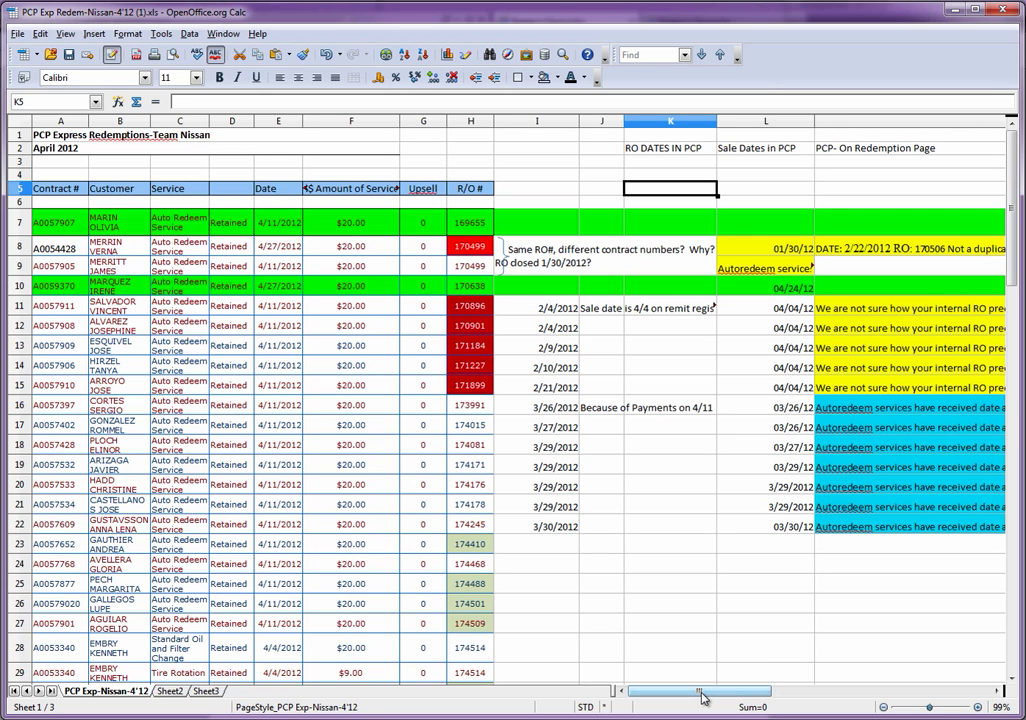
Step: Read the PCP redemption page notes in M16 and M11, and check the R/O numbers in column H for rows 12 to 16
drag(700, 697, 736, 694)
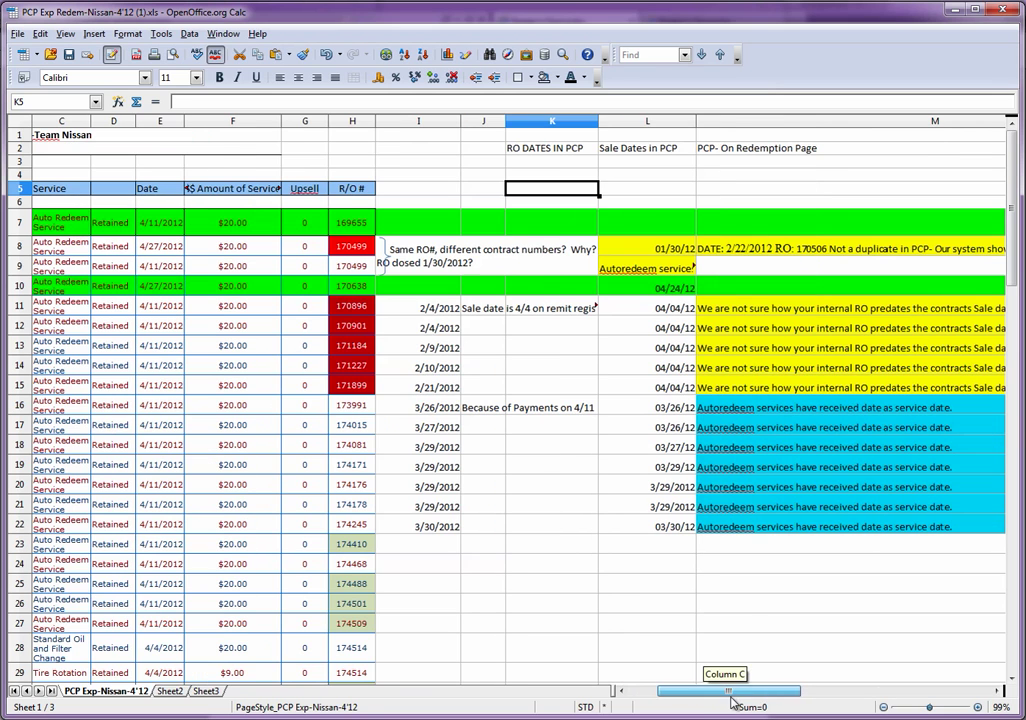
click(850, 411)
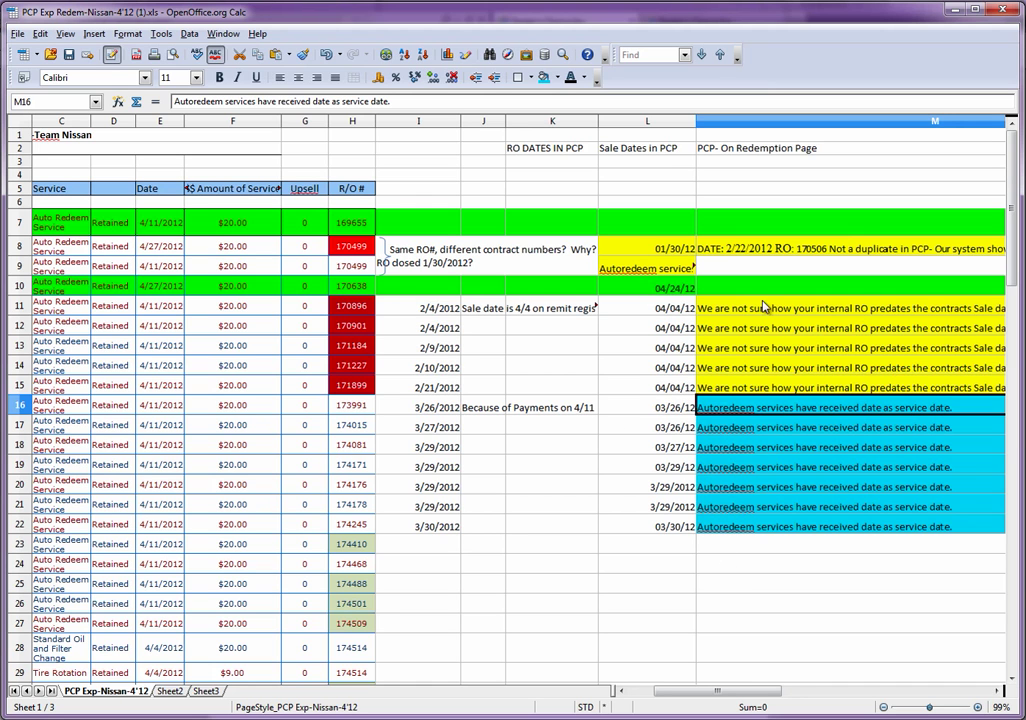
click(891, 306)
click(346, 320)
click(350, 345)
click(352, 365)
click(358, 403)
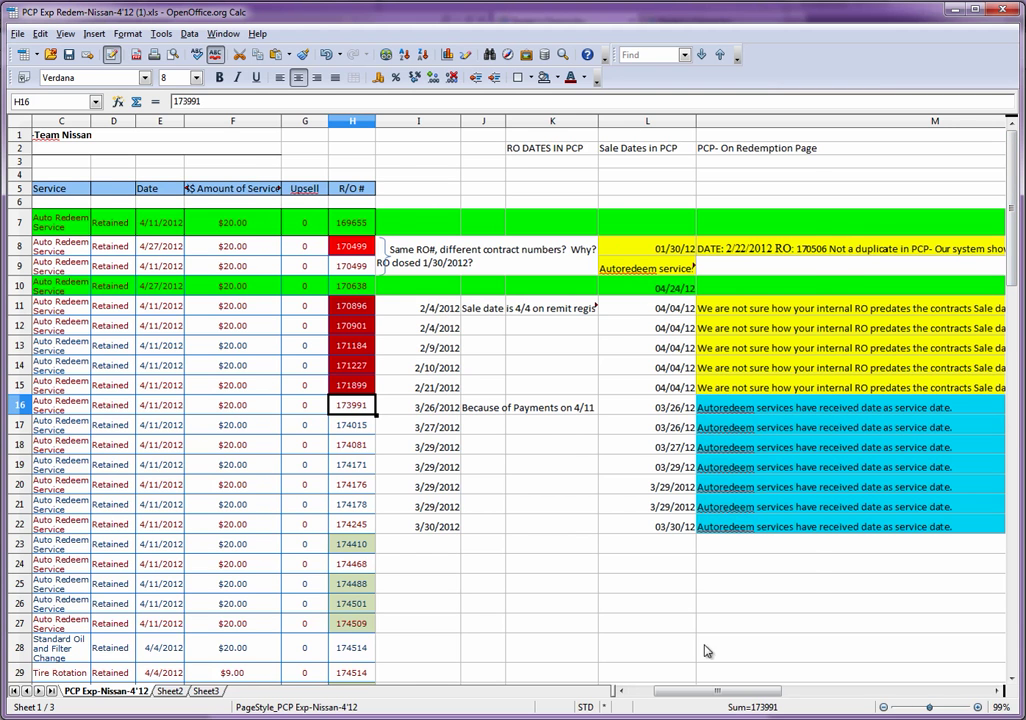
Step: Compare the redemption date, R/O number and PCP sale date of row 11
drag(723, 690, 700, 690)
click(282, 311)
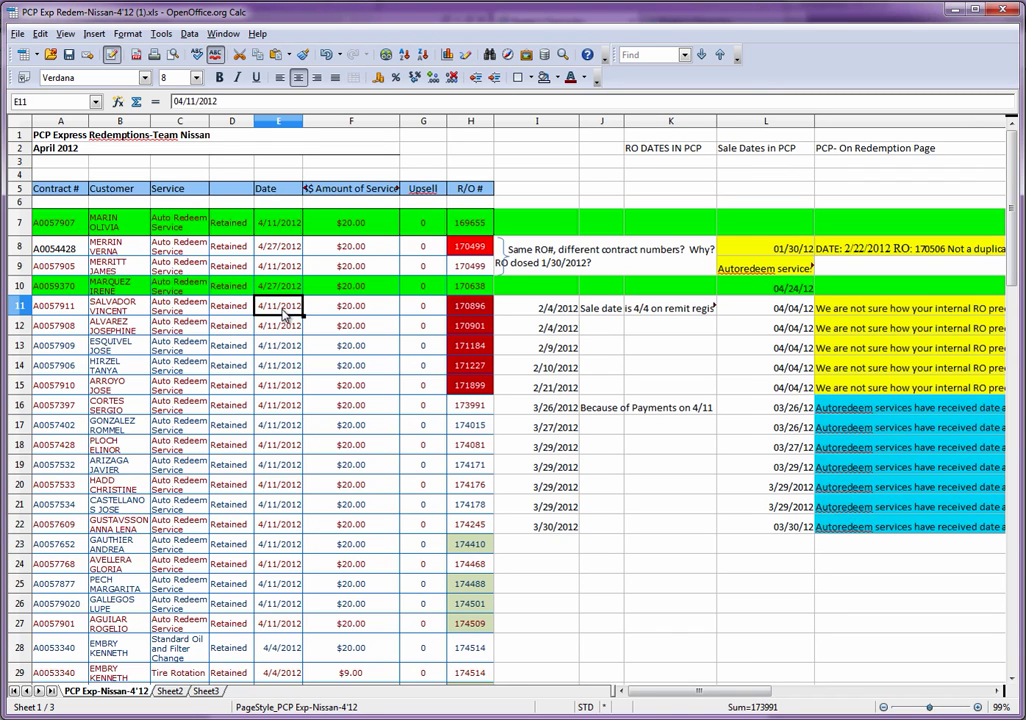
click(472, 306)
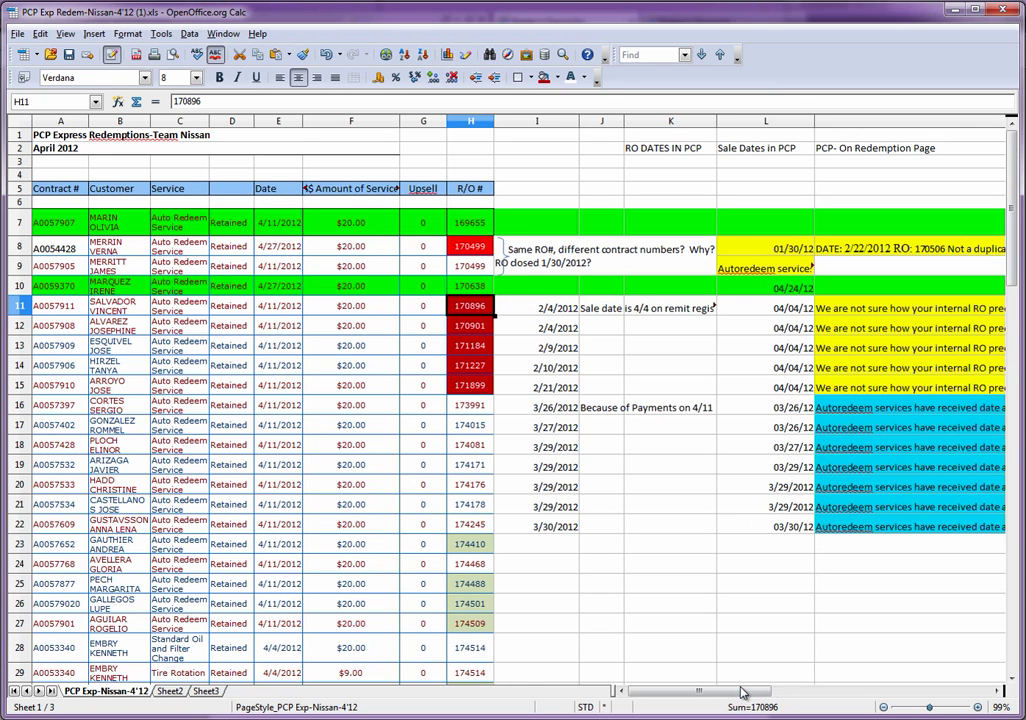
drag(740, 694, 754, 692)
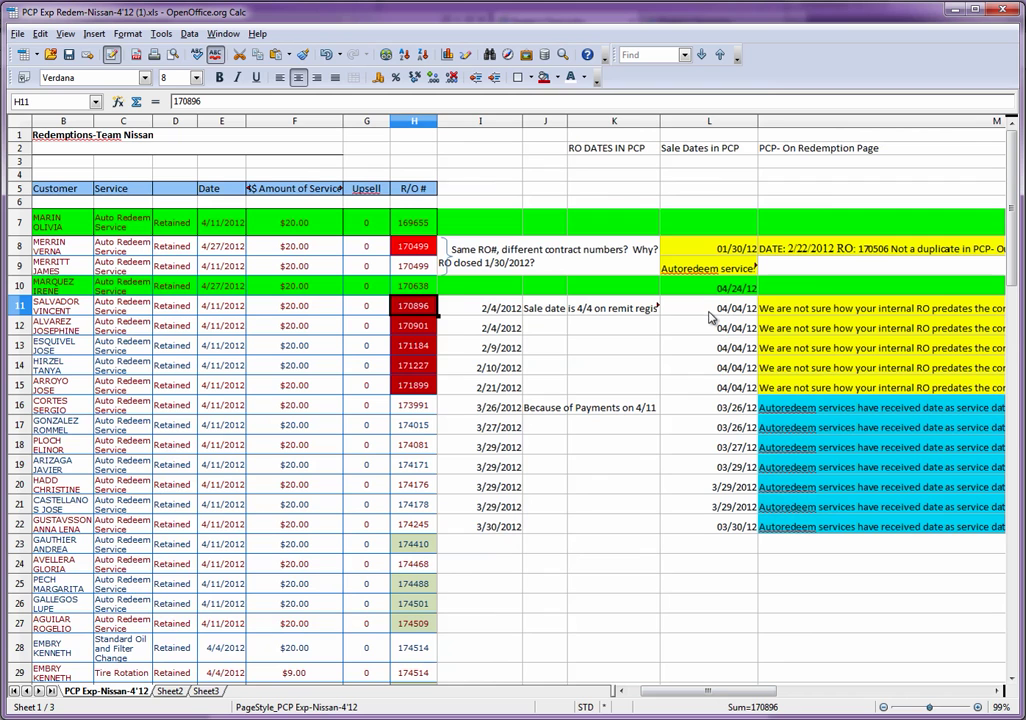
click(709, 315)
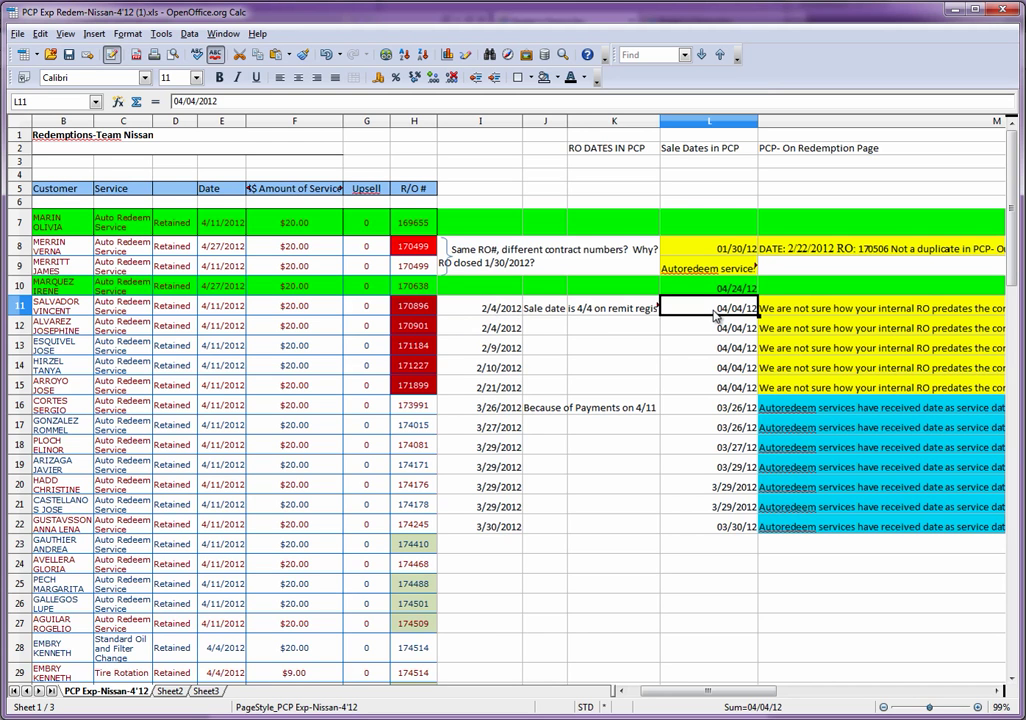
Step: Review the PCP sale dates in column L for rows 11 to 15
click(707, 390)
key(Up)
key(Up)
key(Up)
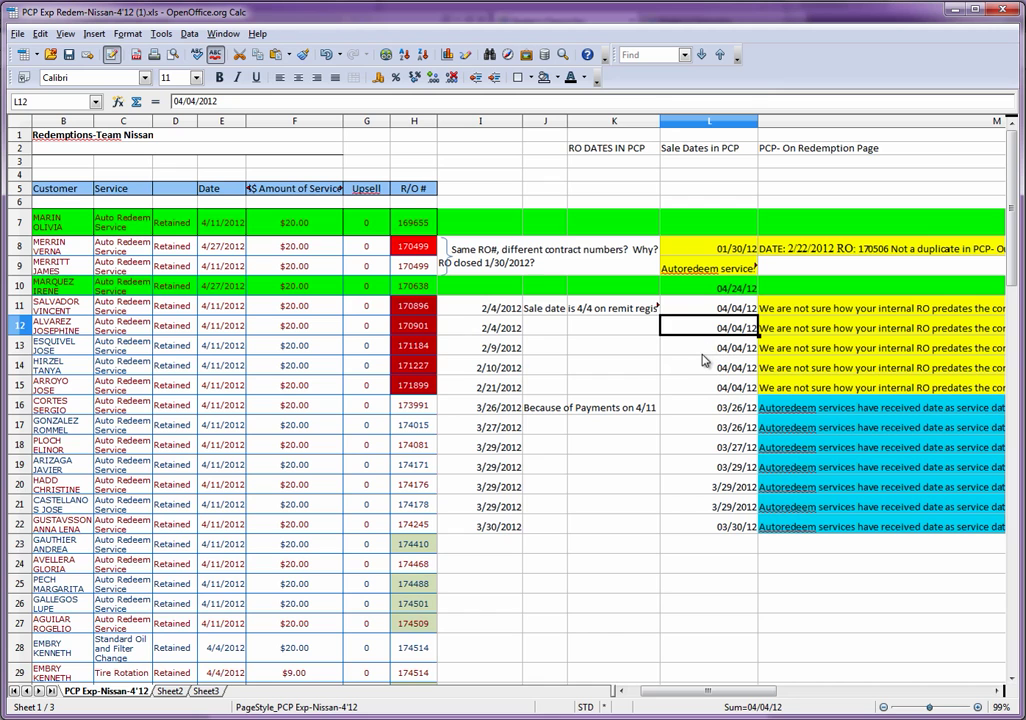
key(Down)
key(Down)
key(Down)
key(Up)
key(Up)
key(Up)
key(Up)
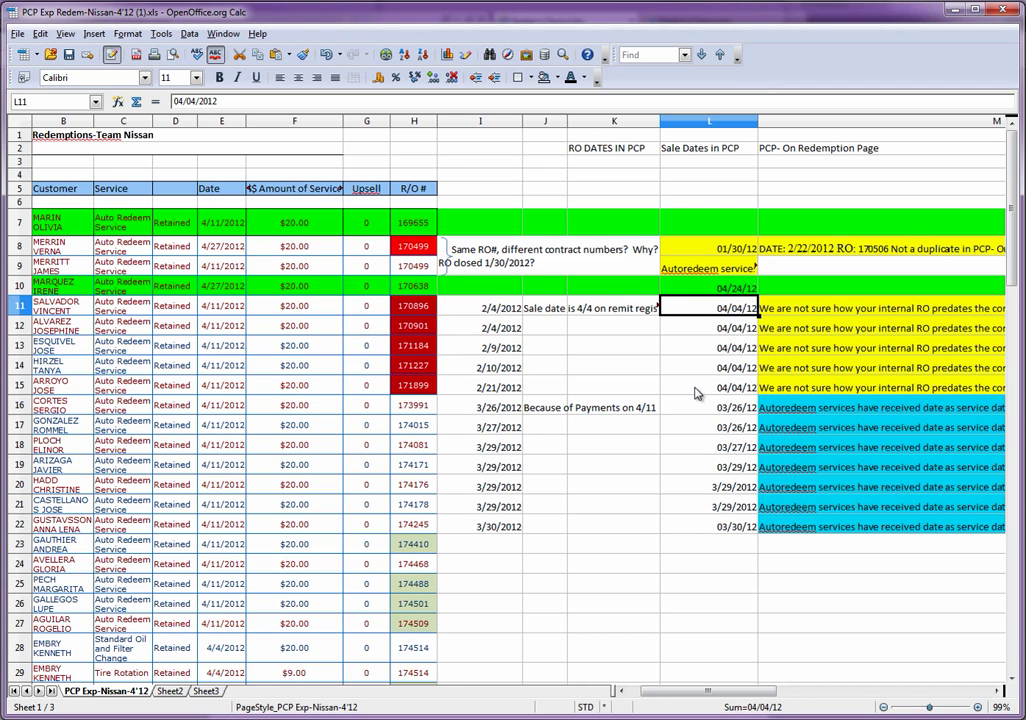
Step: Compare the dates in column I for rows 11 to 14 with the redemption dates in column E
click(486, 312)
click(482, 328)
click(480, 342)
click(481, 329)
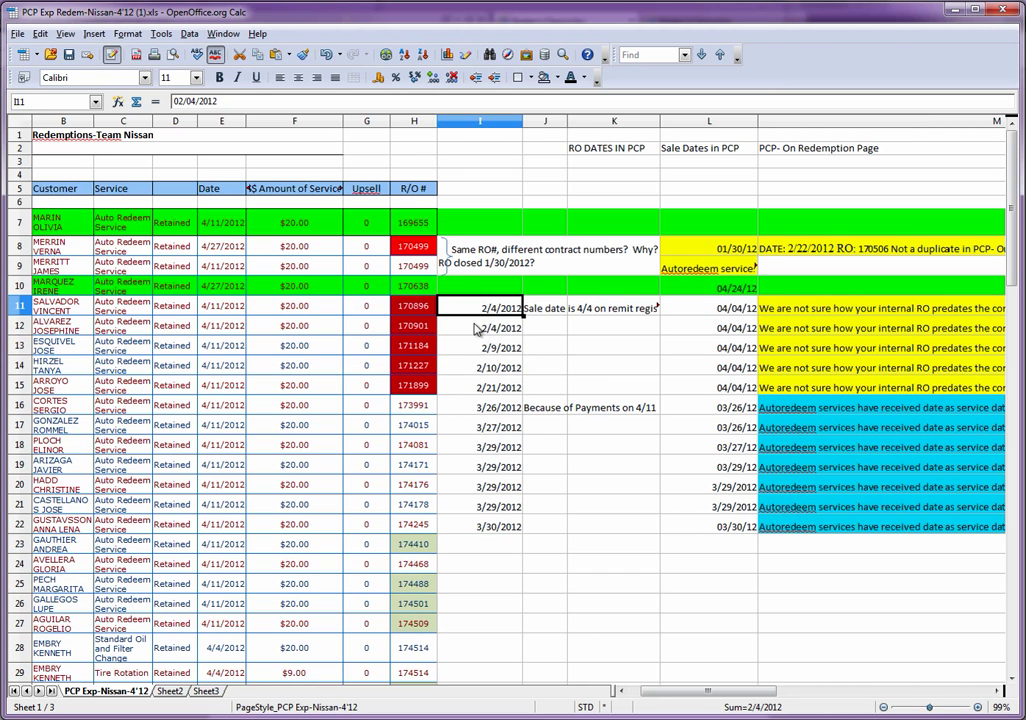
click(222, 333)
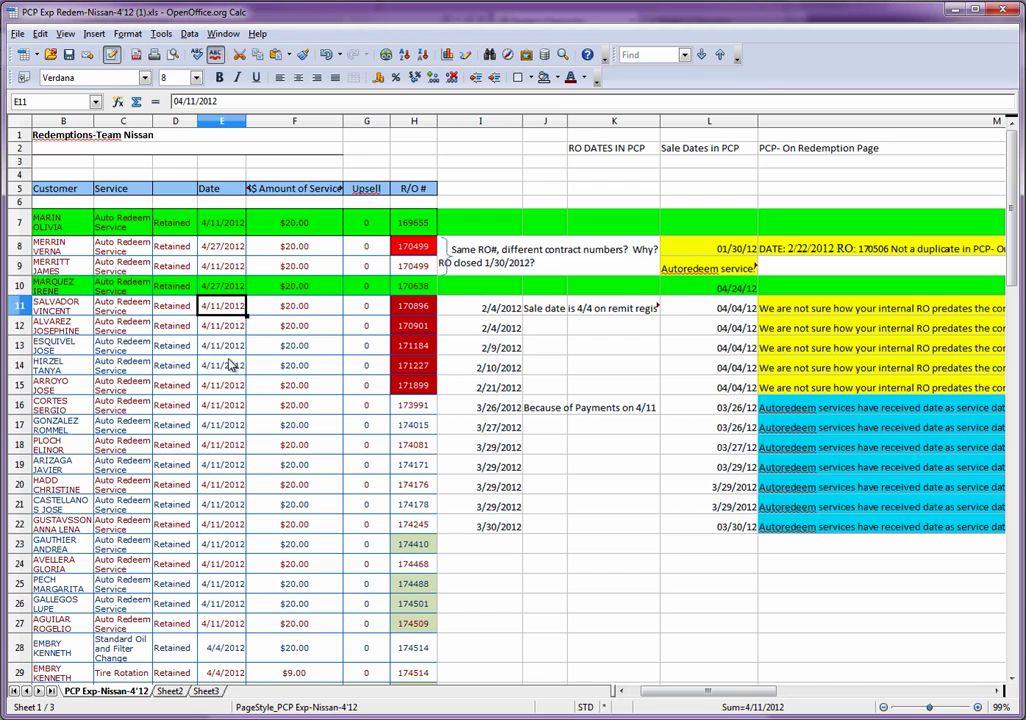
click(220, 345)
click(486, 310)
click(481, 324)
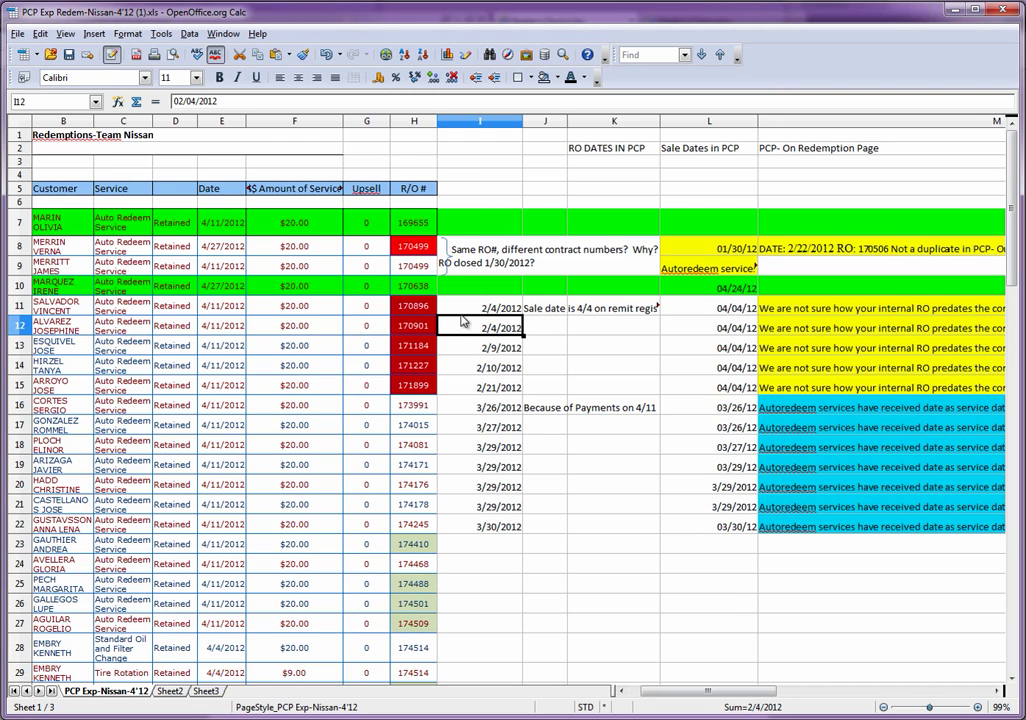
click(507, 364)
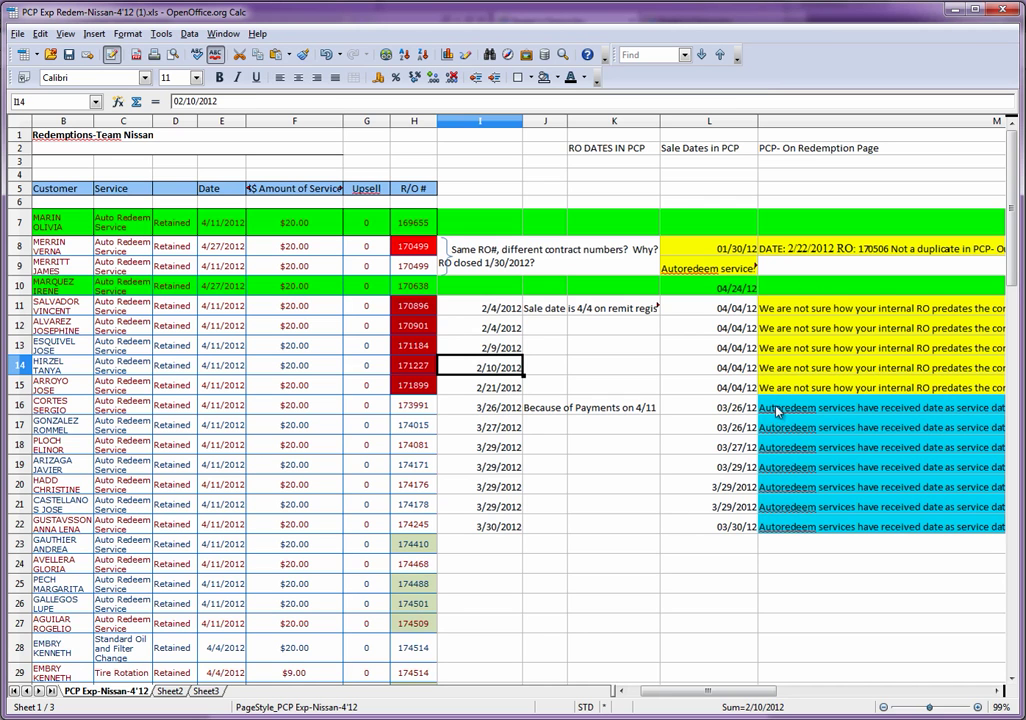
Step: Review the blue auto-redeem service notes in column M, beginning and ending at row 18
click(767, 442)
key(Down)
key(Down)
key(Down)
key(Down)
key(Up)
key(Up)
key(Up)
key(Up)
key(Up)
click(773, 447)
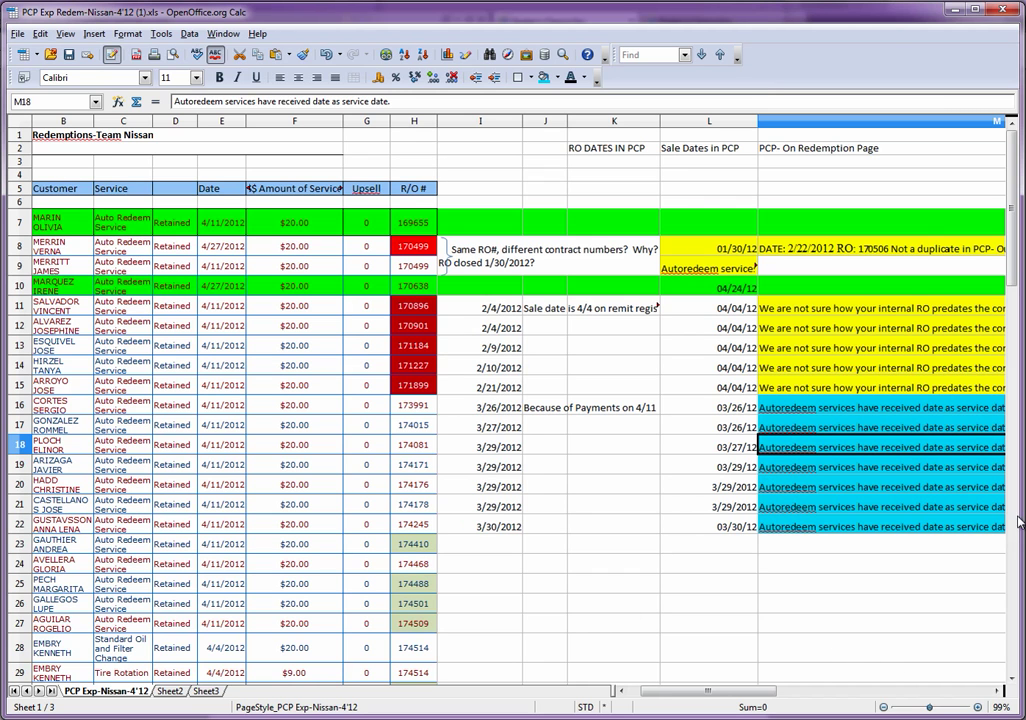
Step: Examine the green-shaded R/O numbers in column H below row 22, including row 27, down to the report total
drag(1017, 521, 1025, 521)
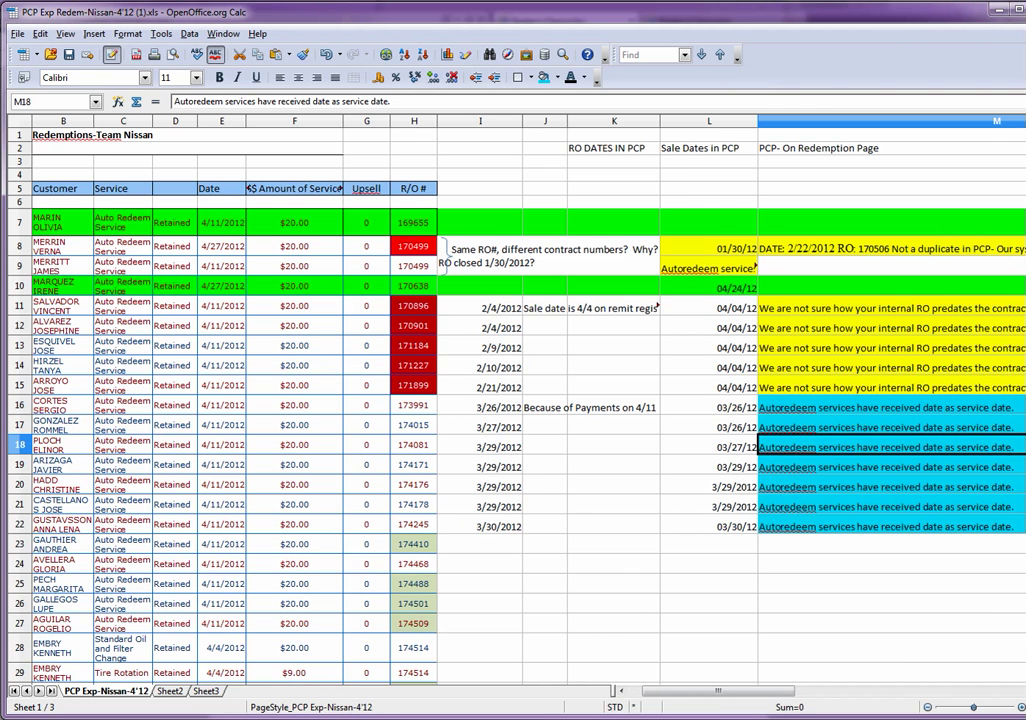
scroll(479, 600, down, 1)
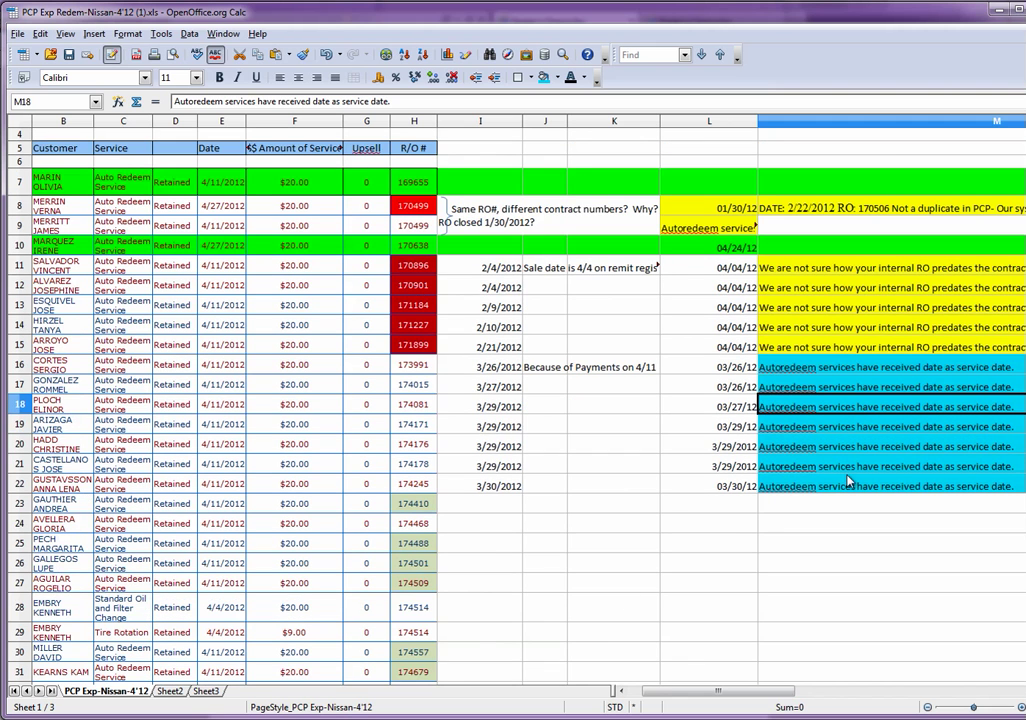
scroll(380, 490, down, 1)
scroll(366, 480, down, 2)
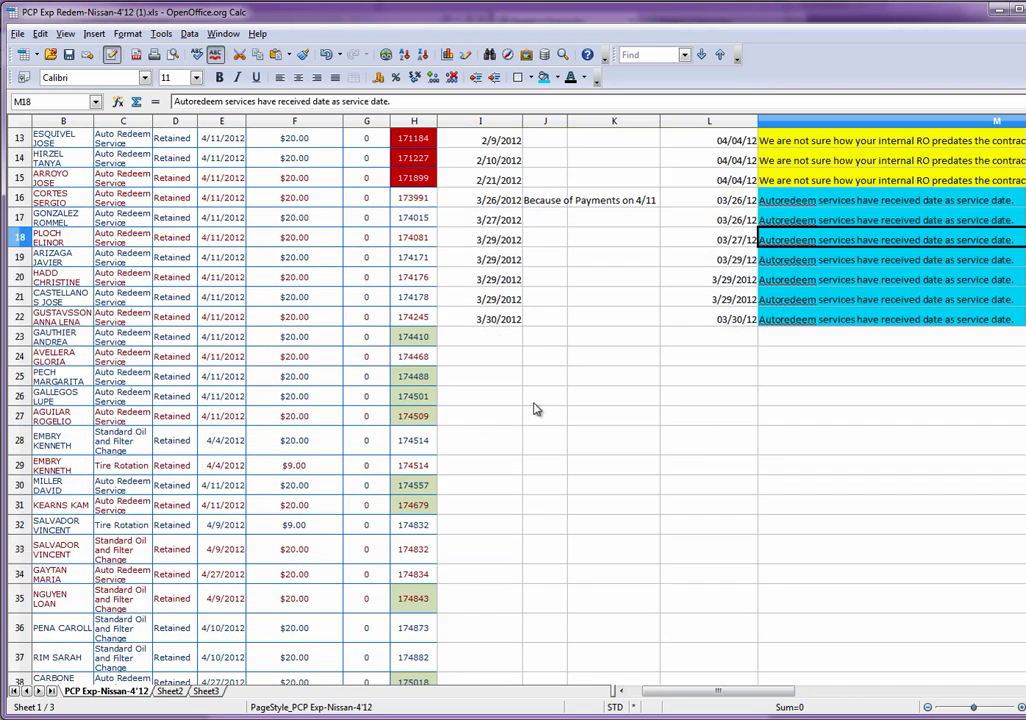
click(413, 415)
scroll(462, 560, down, 8)
scroll(460, 545, down, 3)
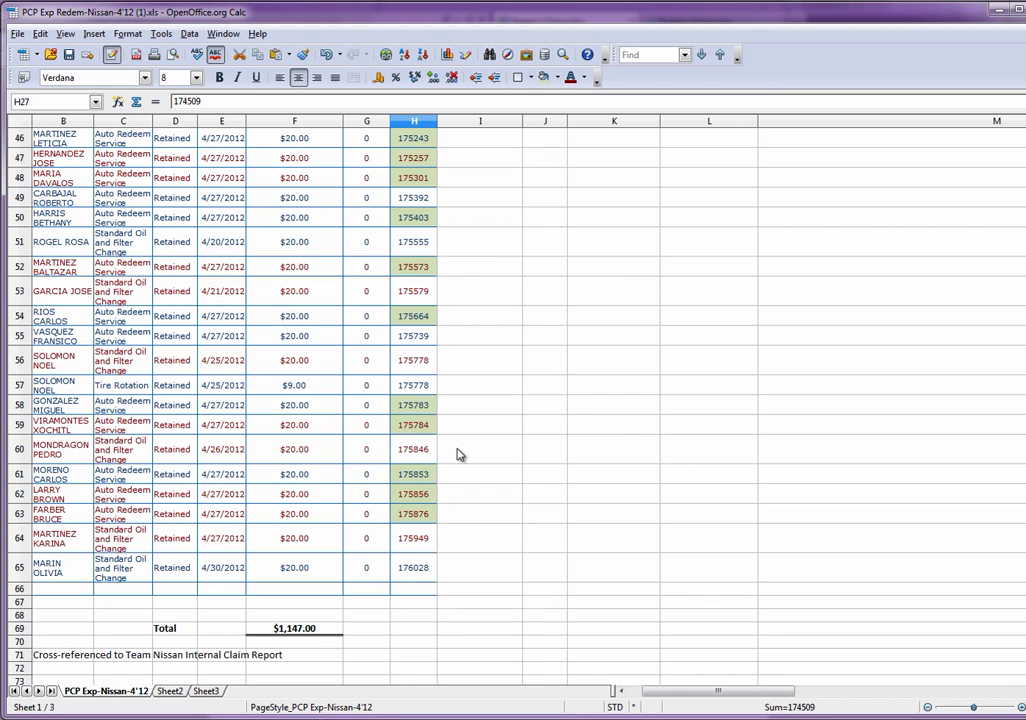
Step: Check the R/O numbers at the end of the list, from row 65 up to row 55
click(420, 540)
click(412, 572)
key(Up)
key(Up)
key(Up)
key(Up)
key(Up)
key(Up)
key(Up)
key(Up)
key(Up)
key(Up)
Step: Look back over the flagged rows near the start of the sheet and minimize the spreadsheet to return to the Coupon Redemption report page
scroll(541, 435, up, 1)
scroll(541, 435, up, 2)
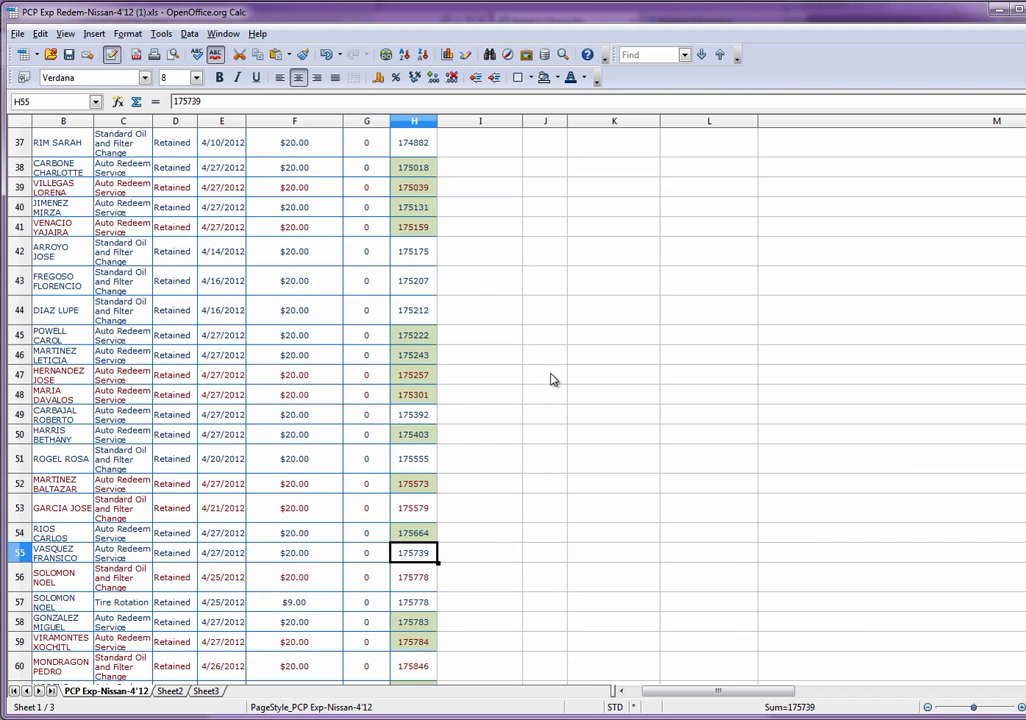
scroll(537, 440, up, 3)
scroll(537, 450, up, 3)
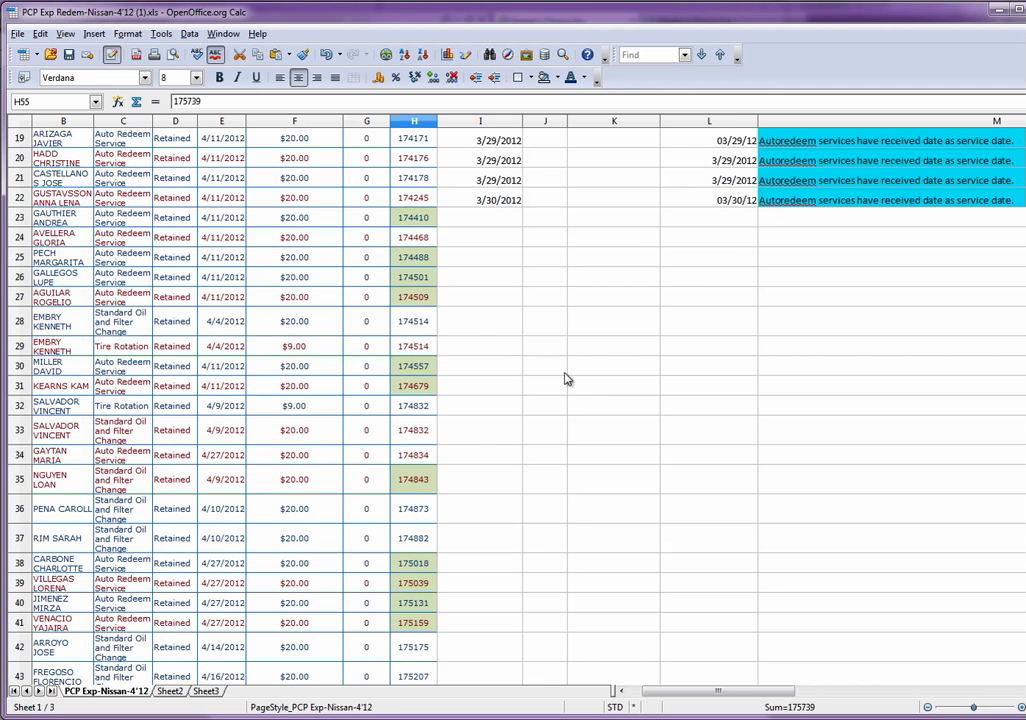
scroll(777, 582, up, 3)
scroll(777, 582, up, 2)
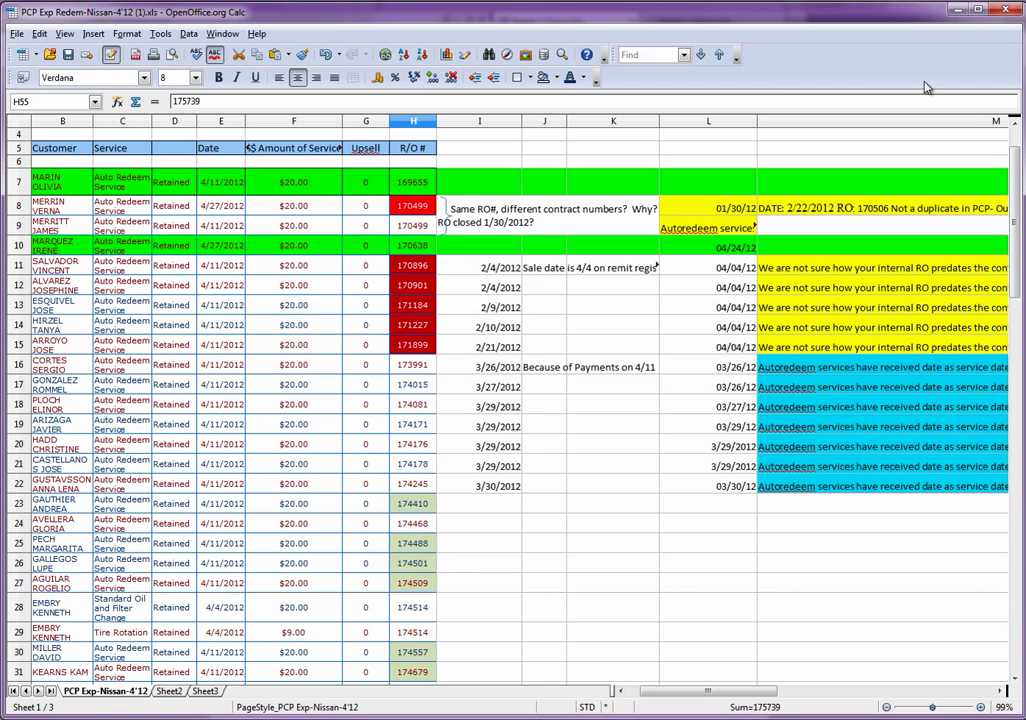
click(958, 12)
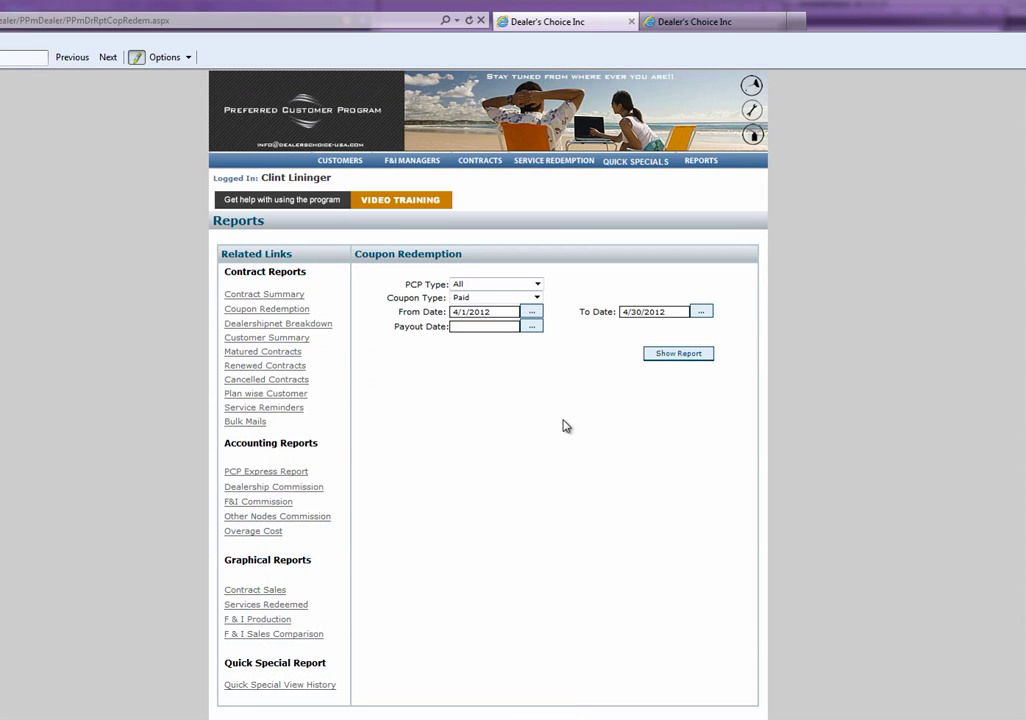
Step: Compare the filter fields of the two open Coupon Redemption report pages, ending on the version that includes PCP Type and Payout Date
click(709, 30)
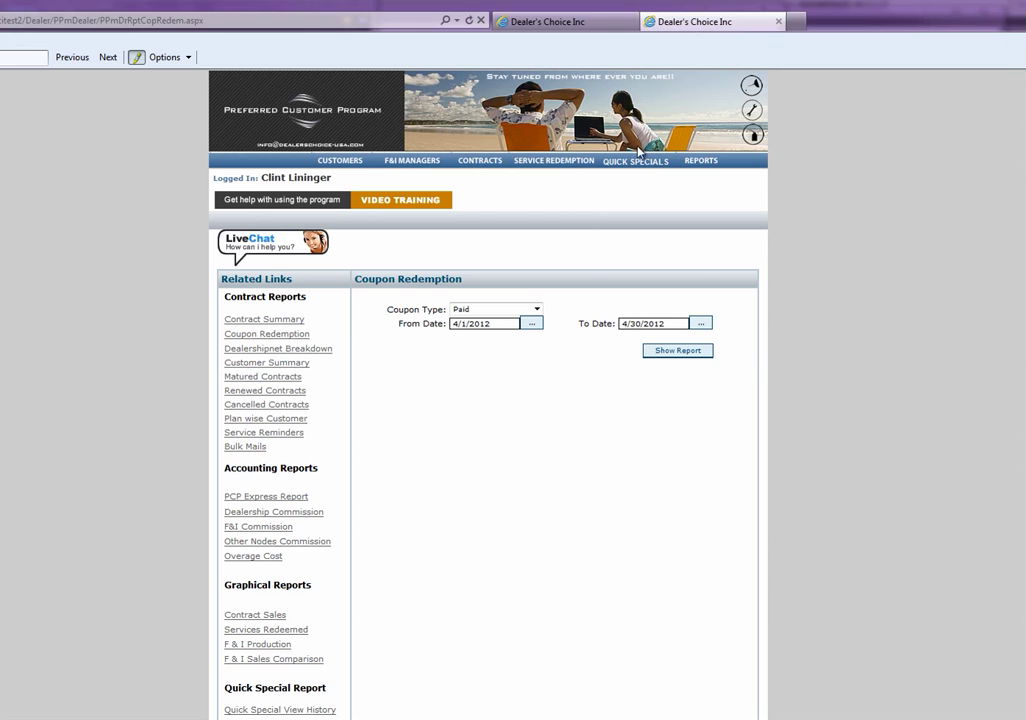
click(578, 22)
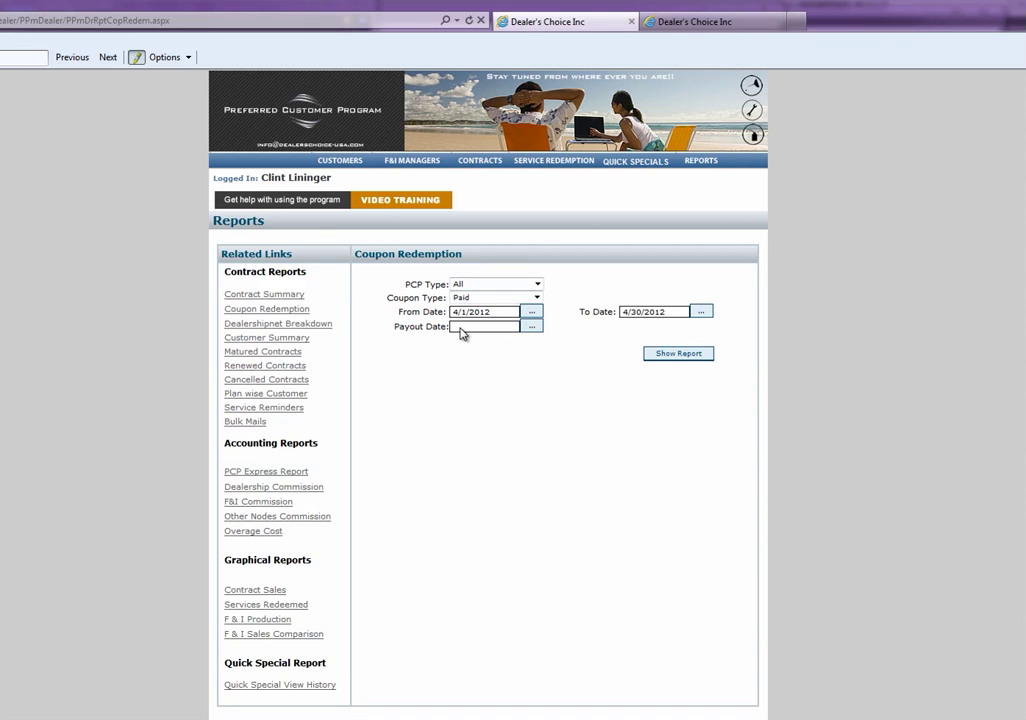
click(692, 25)
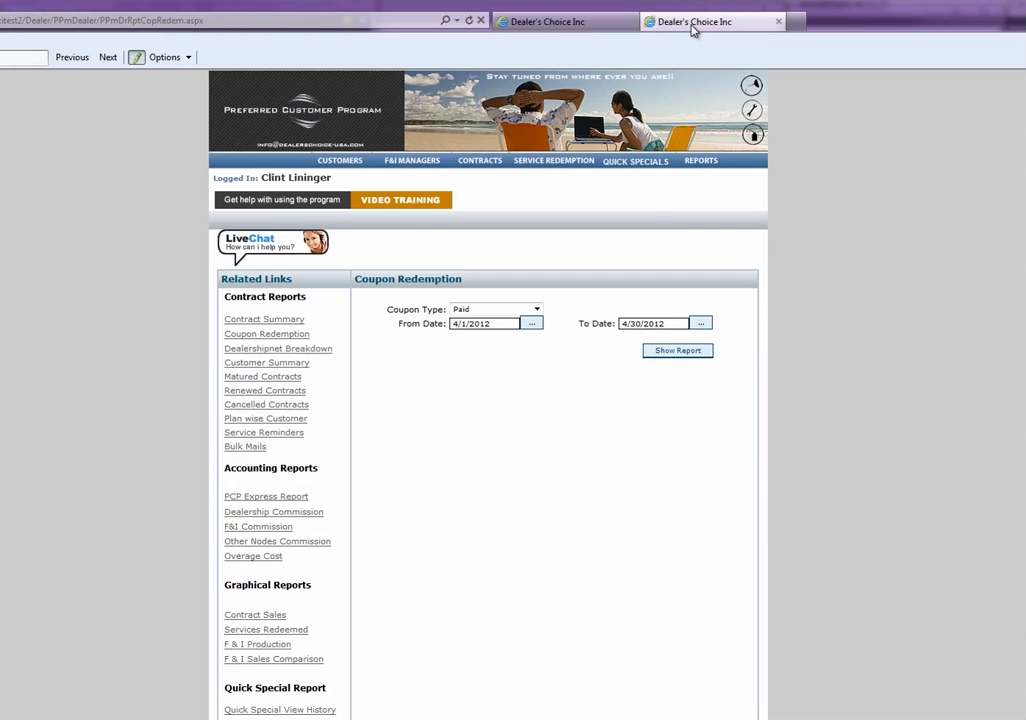
click(550, 33)
click(689, 30)
click(577, 24)
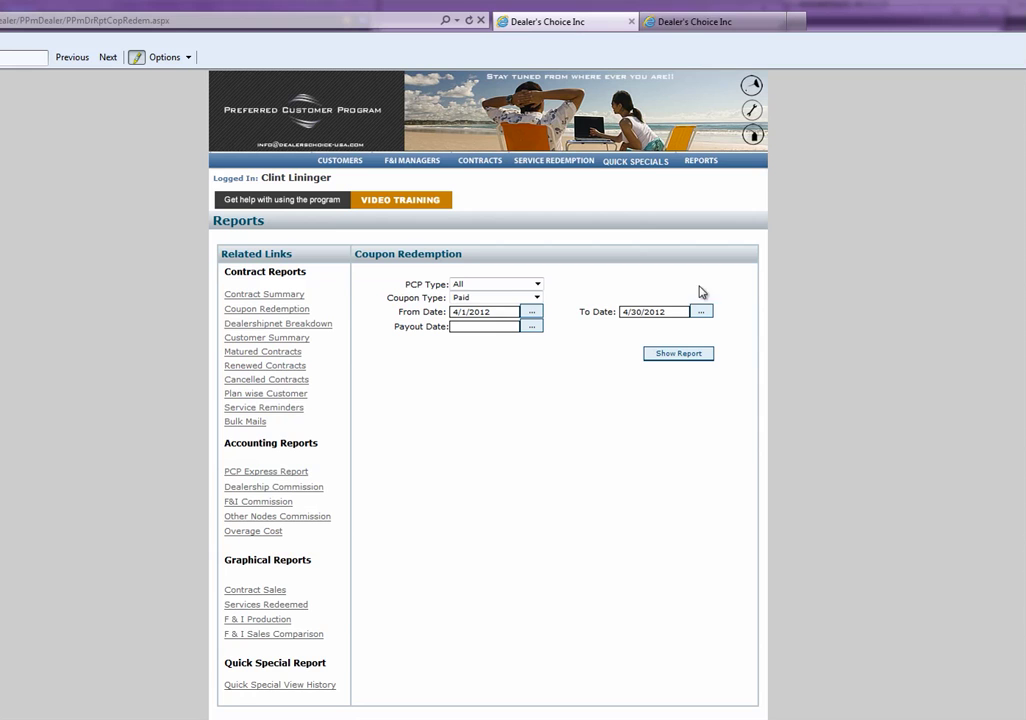
click(702, 33)
click(561, 32)
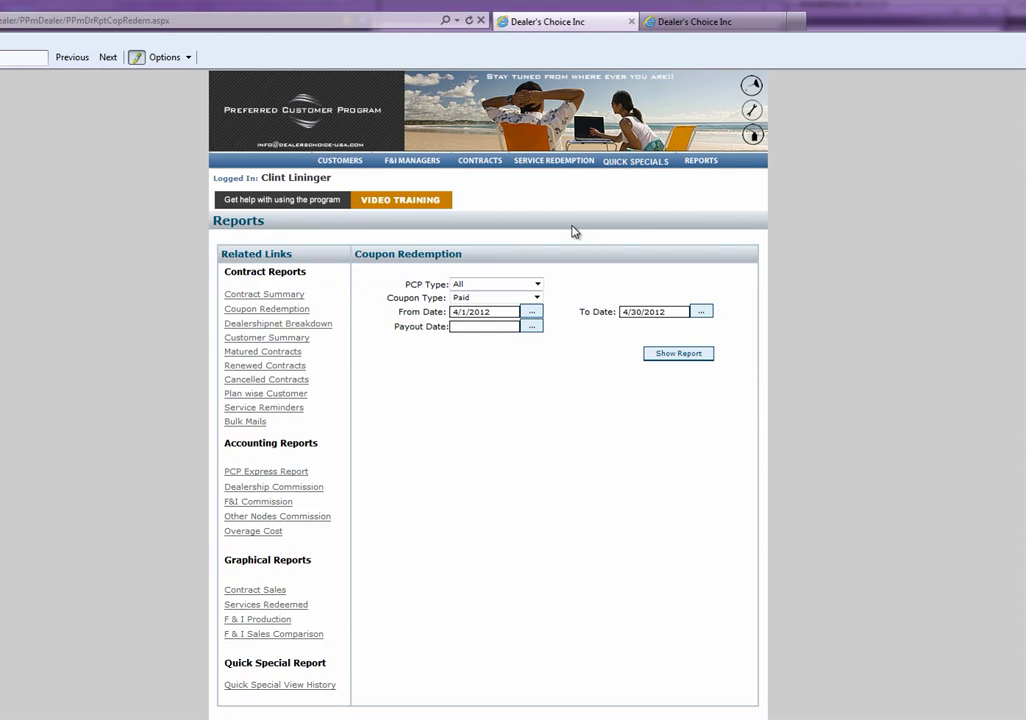
Step: Show the Paid coupon redemption report for all PCP types from 4/1/2012 to 4/30/2012
click(516, 286)
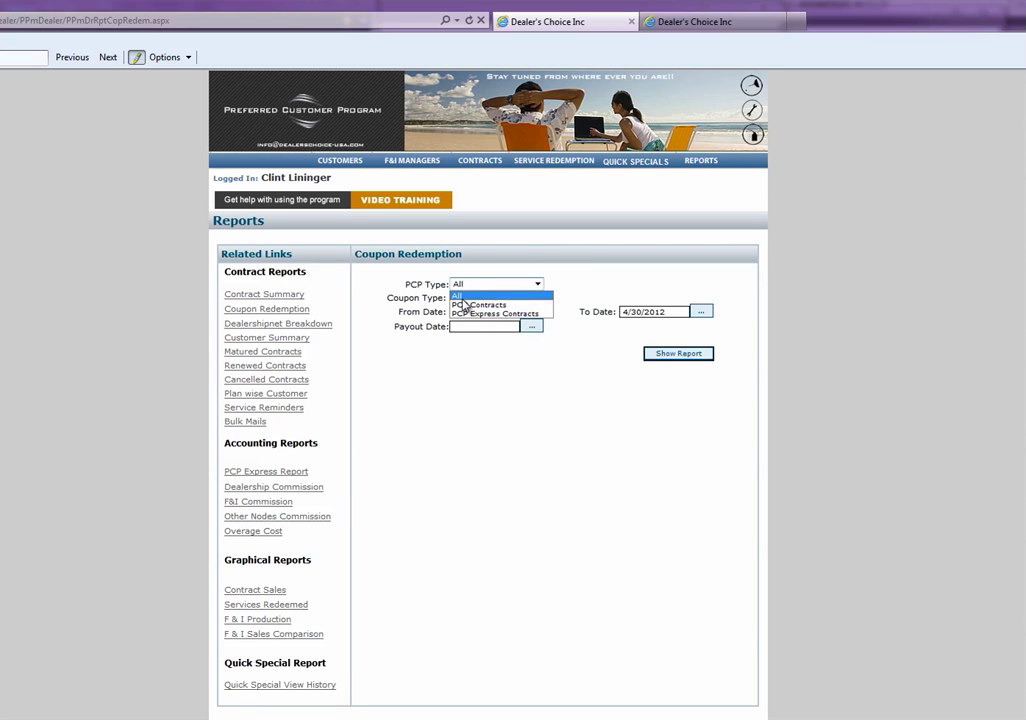
click(605, 279)
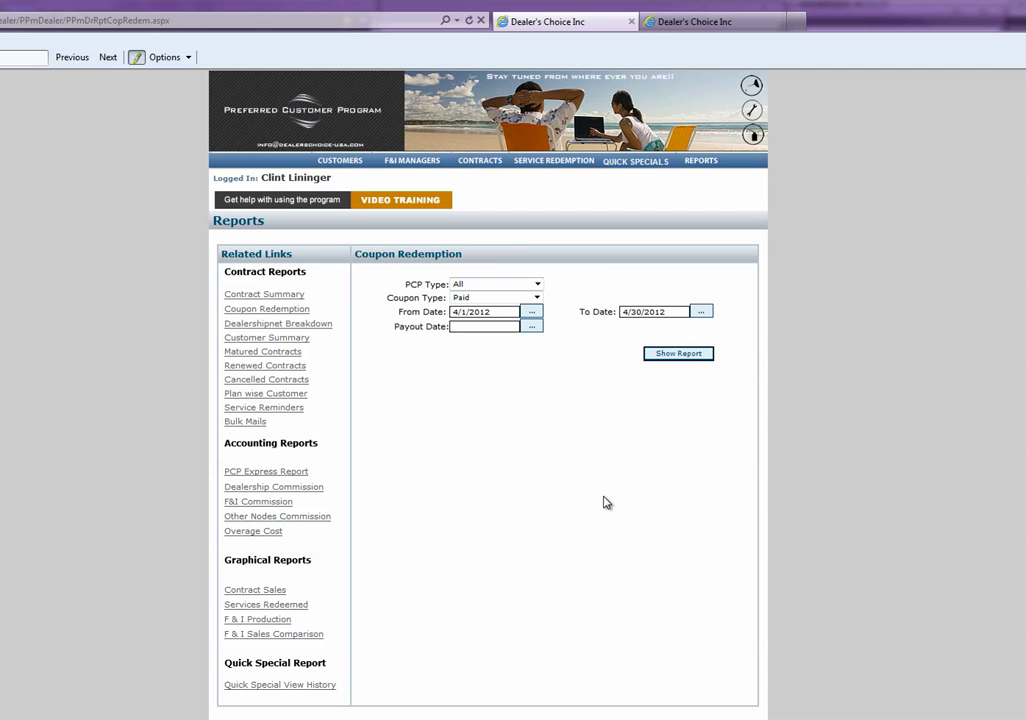
click(533, 333)
click(702, 312)
click(728, 553)
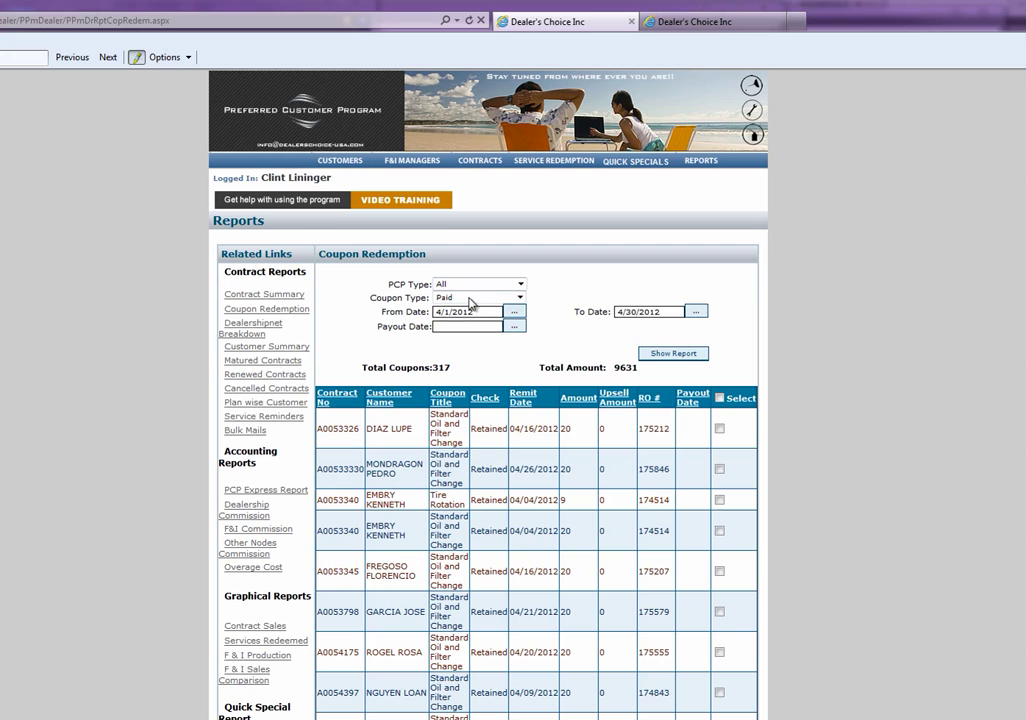
Step: Set the report's coupon type to Both
click(468, 298)
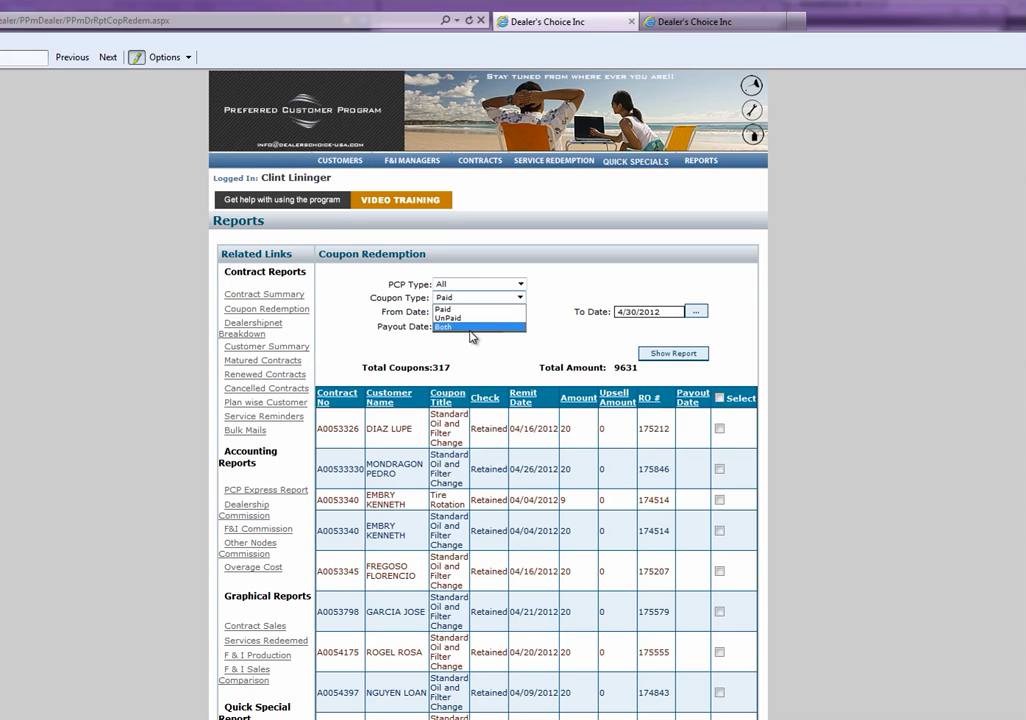
click(452, 328)
click(455, 299)
click(452, 328)
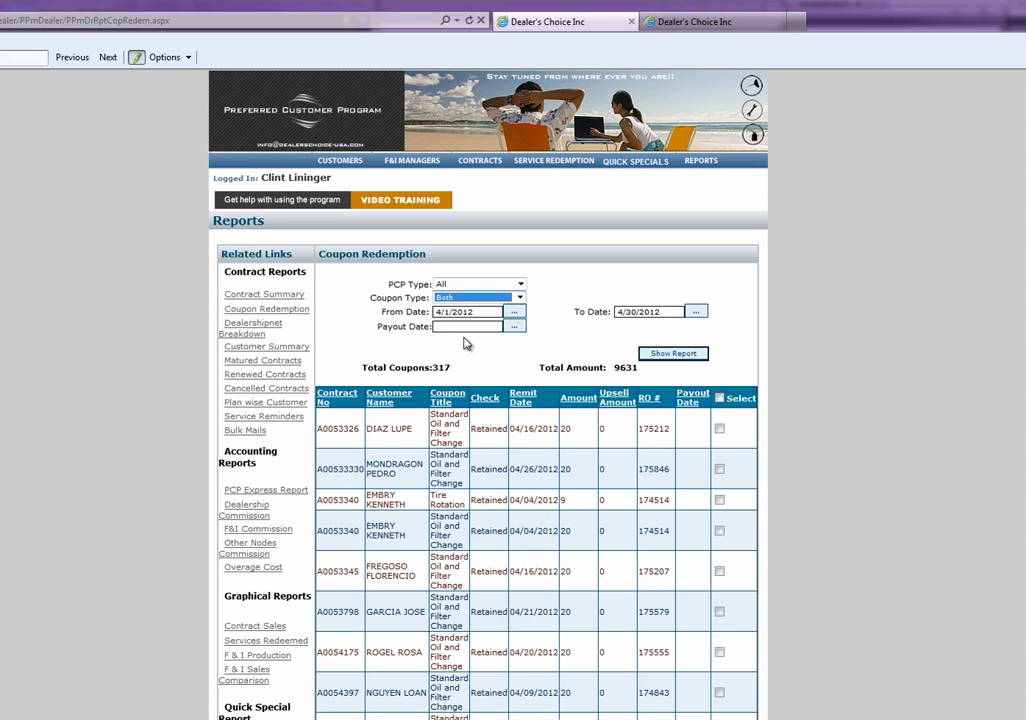
Step: Look through the April coupon redemption list and return to its first rows
scroll(831, 370, down, 5)
scroll(836, 385, up, 5)
scroll(445, 472, down, 20)
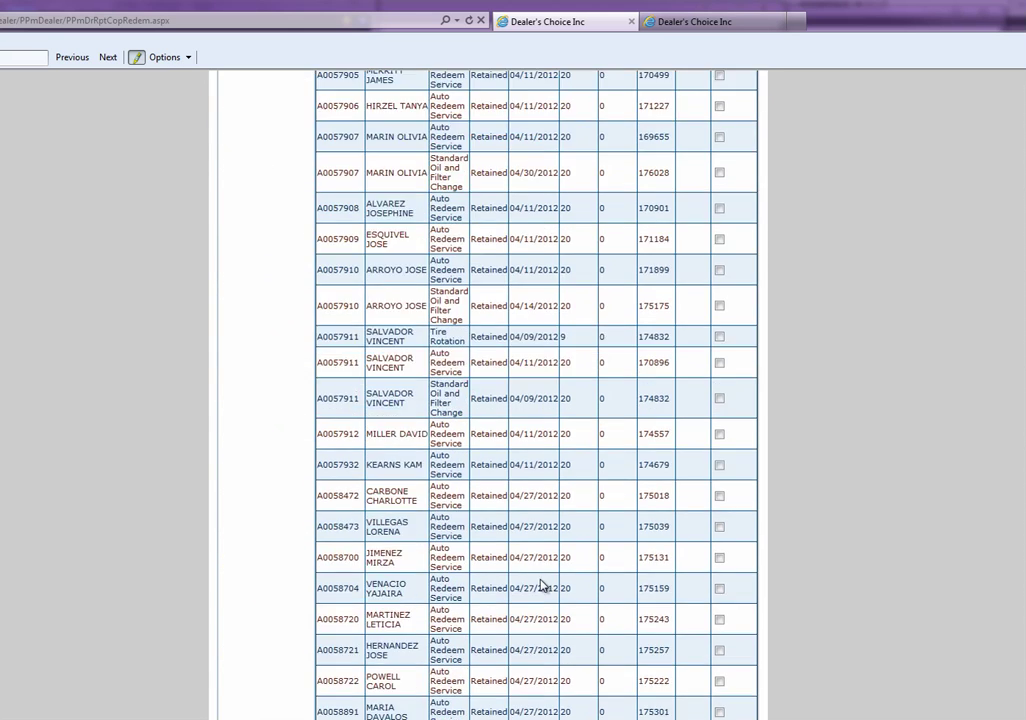
scroll(575, 614, down, 20)
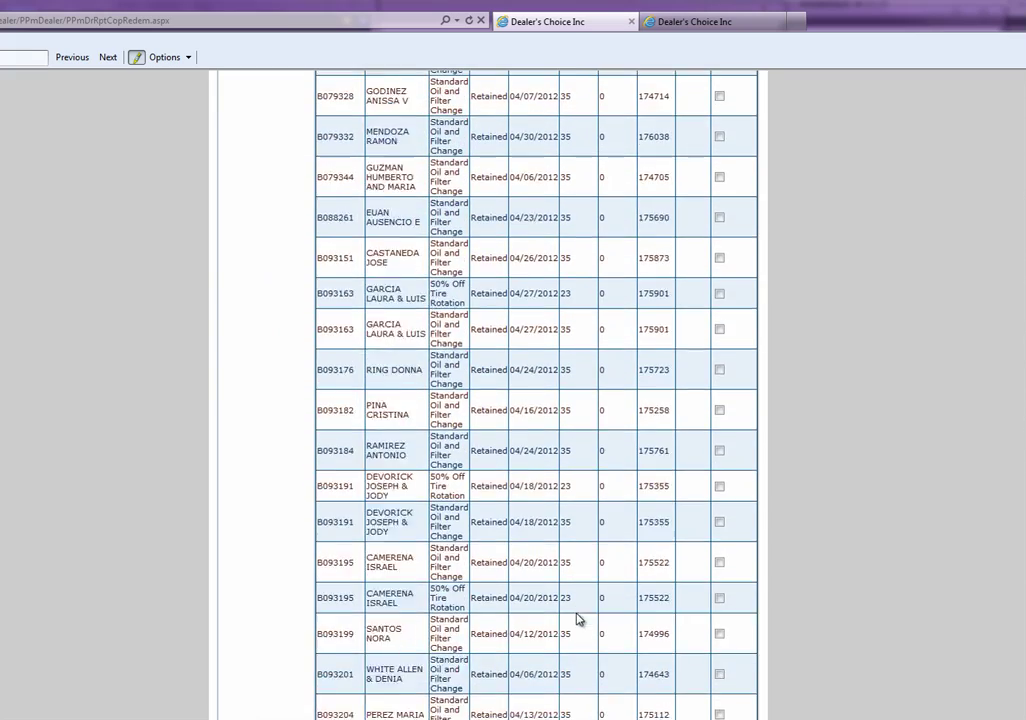
scroll(536, 390, down, 10)
scroll(536, 390, up, 20)
scroll(487, 390, up, 10)
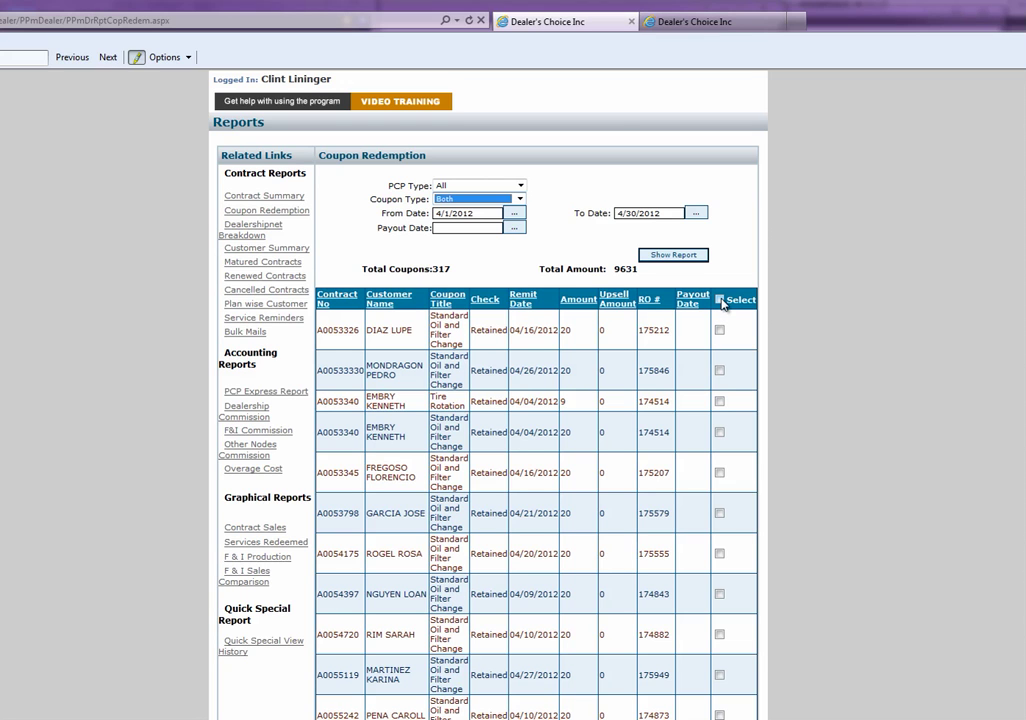
Step: Try selecting all coupons at once, clear that selection, and select only the first three coupons in the list
click(719, 300)
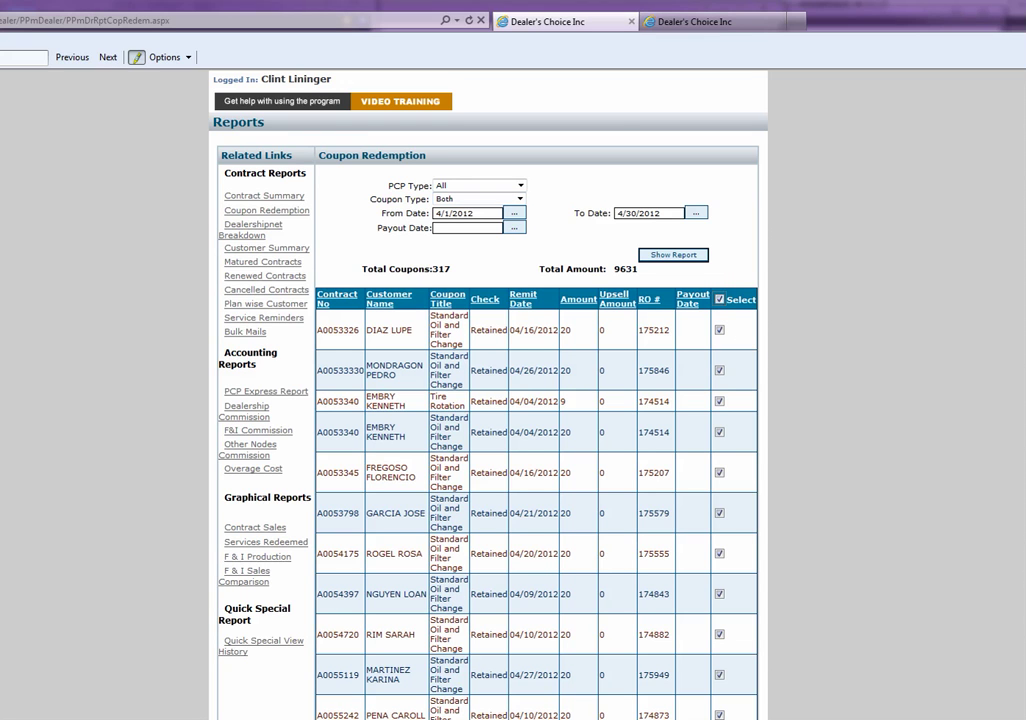
click(719, 300)
click(719, 330)
click(719, 370)
click(719, 401)
Step: Set the payout date to 5/30/2012 and add the fourth to ninth coupons to the selection
click(514, 213)
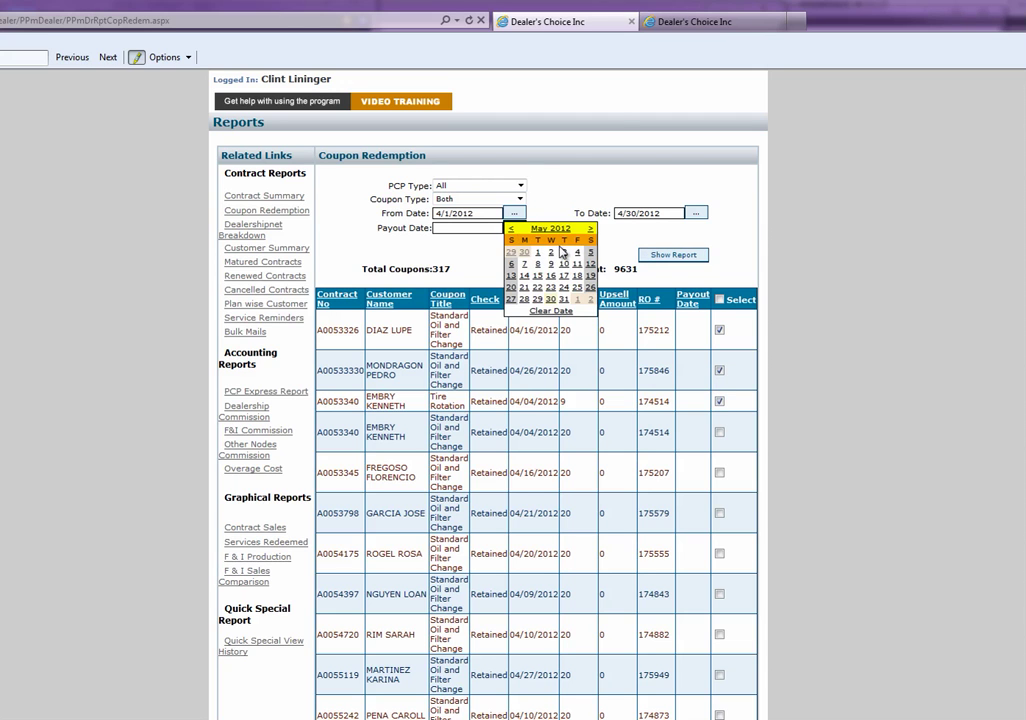
click(550, 299)
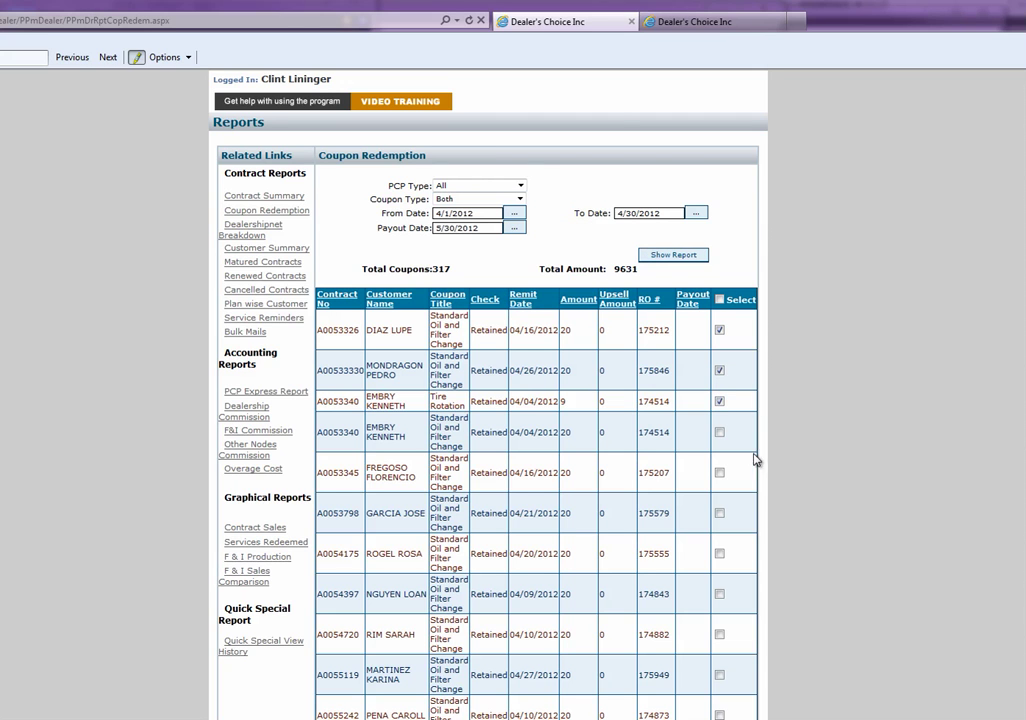
click(719, 432)
click(719, 472)
click(719, 514)
click(719, 553)
click(719, 594)
click(719, 635)
Step: Save the selection of the first nine coupons with their payout date
scroll(856, 572, down, 4)
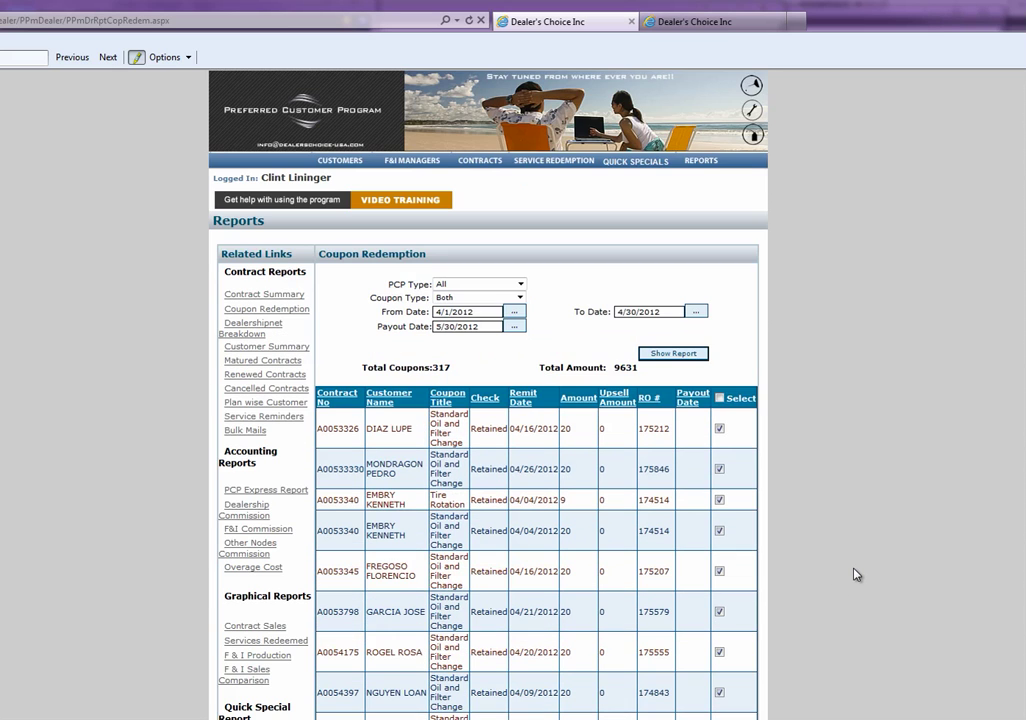
scroll(774, 650, down, 10)
scroll(710, 646, up, 9)
scroll(740, 585, up, 2)
scroll(719, 470, down, 10)
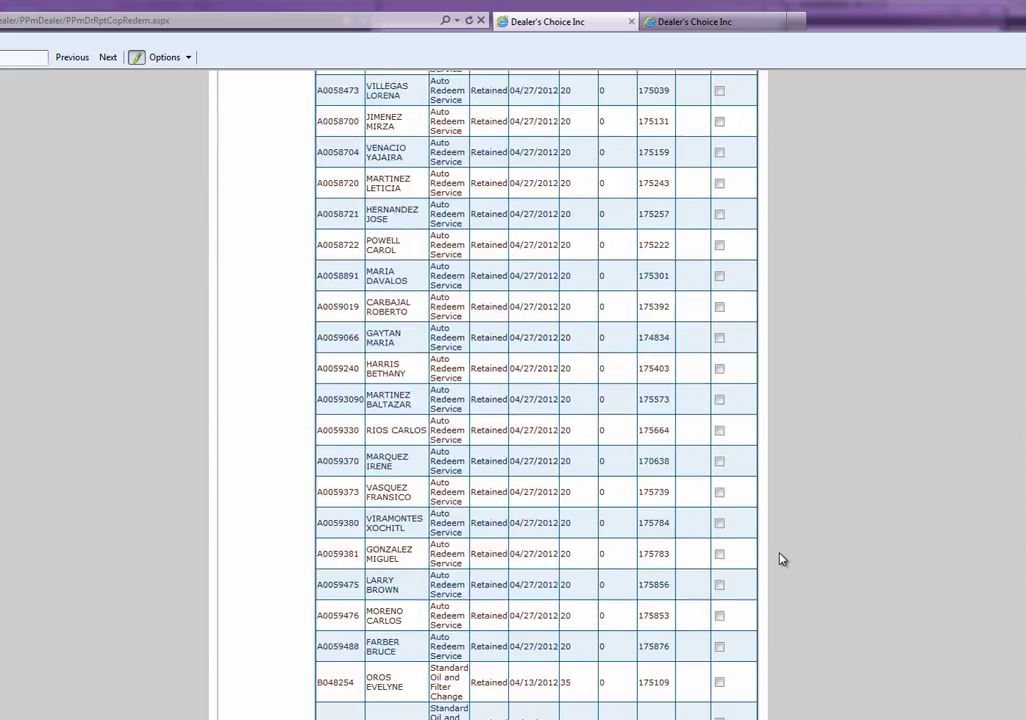
scroll(782, 560, down, 15)
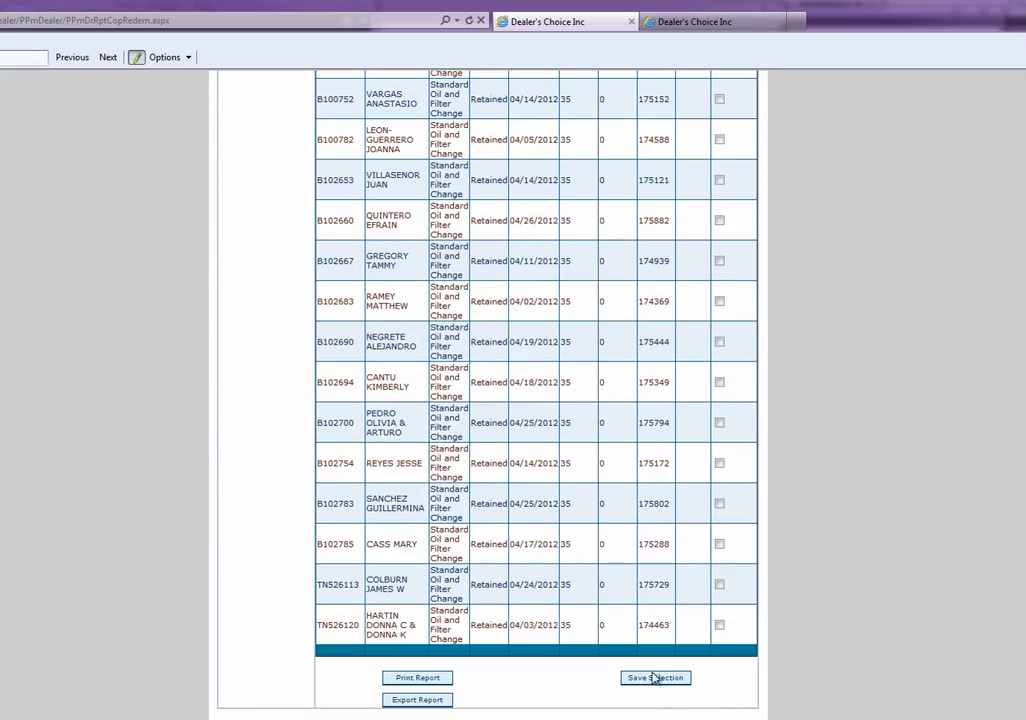
click(649, 683)
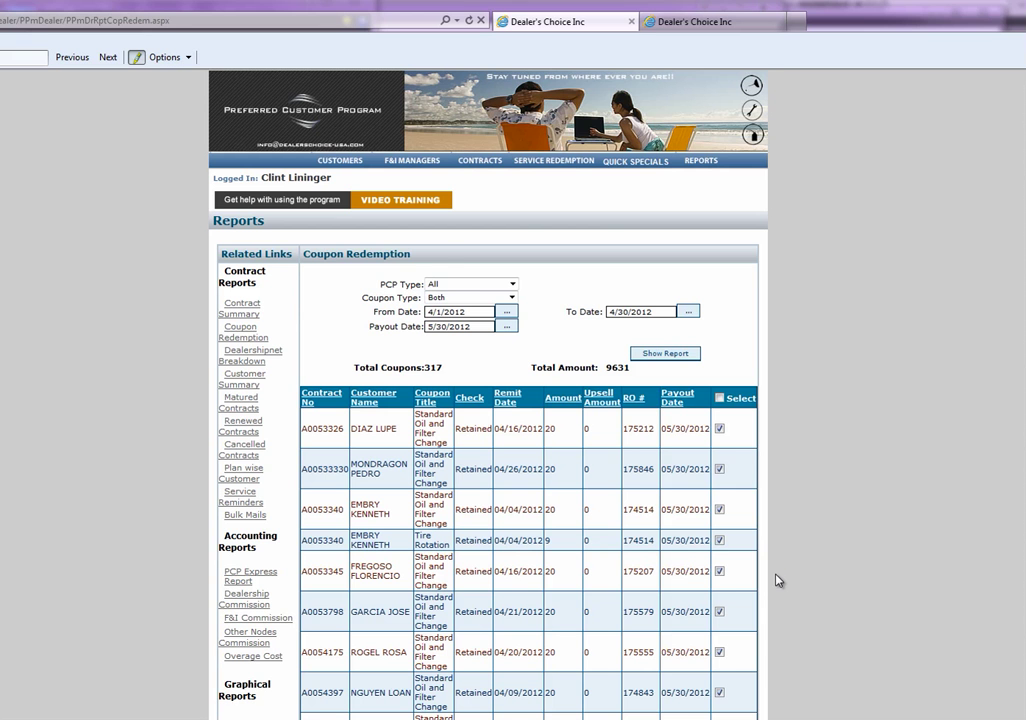
Step: Check the payout dates and selection marks of the first nine coupons against the rest of the list
scroll(939, 607, down, 5)
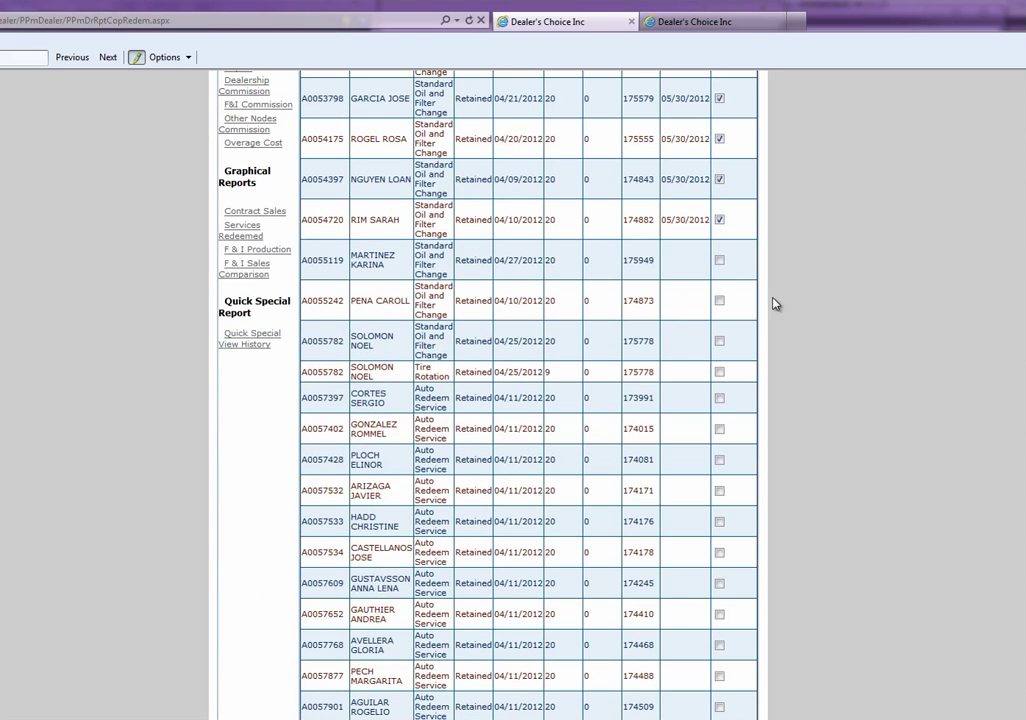
scroll(760, 320, up, 2)
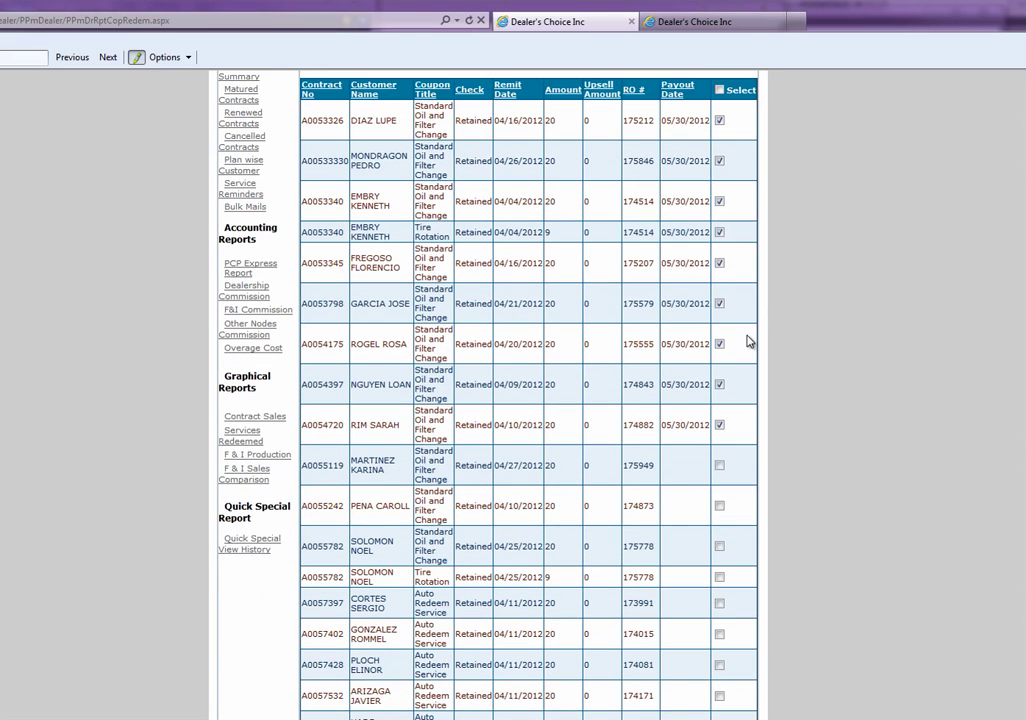
click(719, 121)
scroll(943, 605, down, 15)
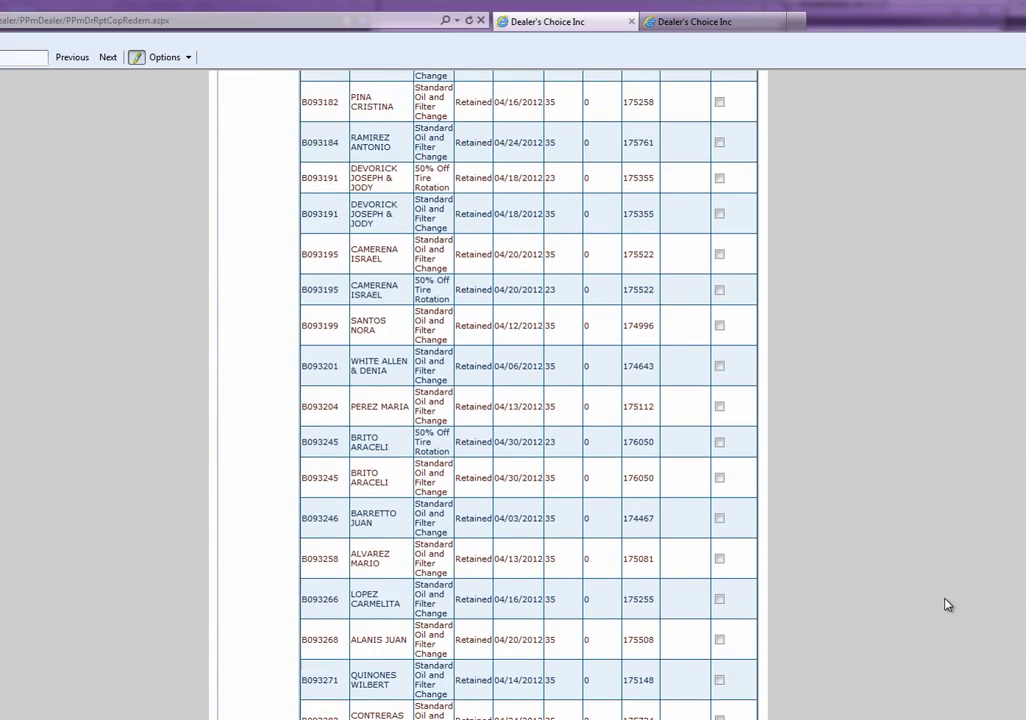
scroll(945, 590, up, 12)
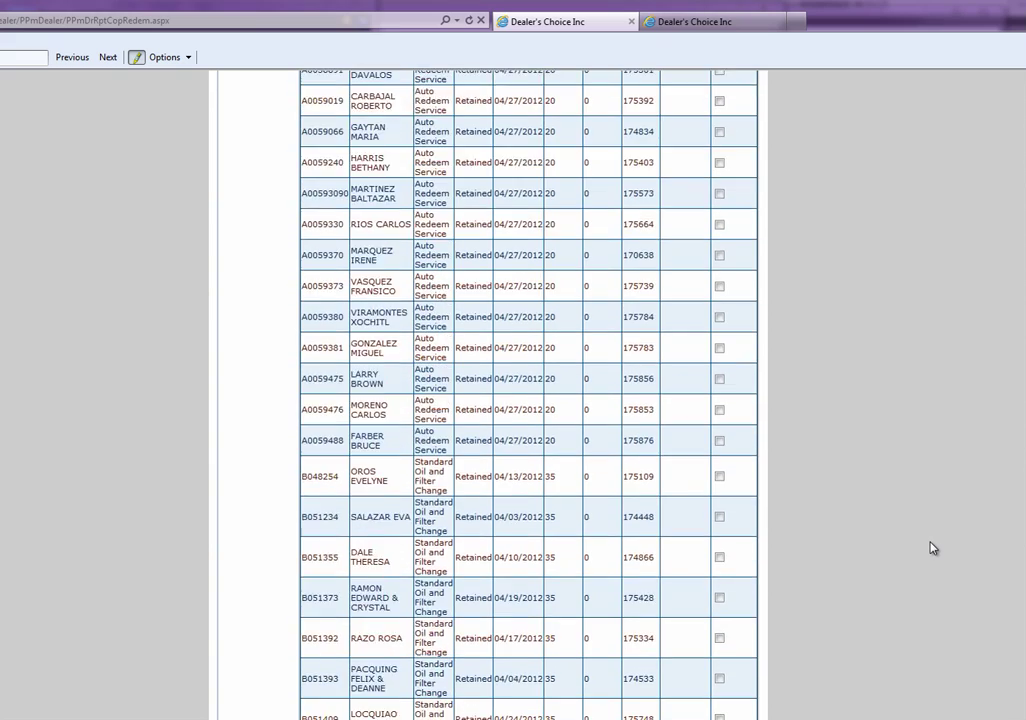
scroll(931, 547, up, 10)
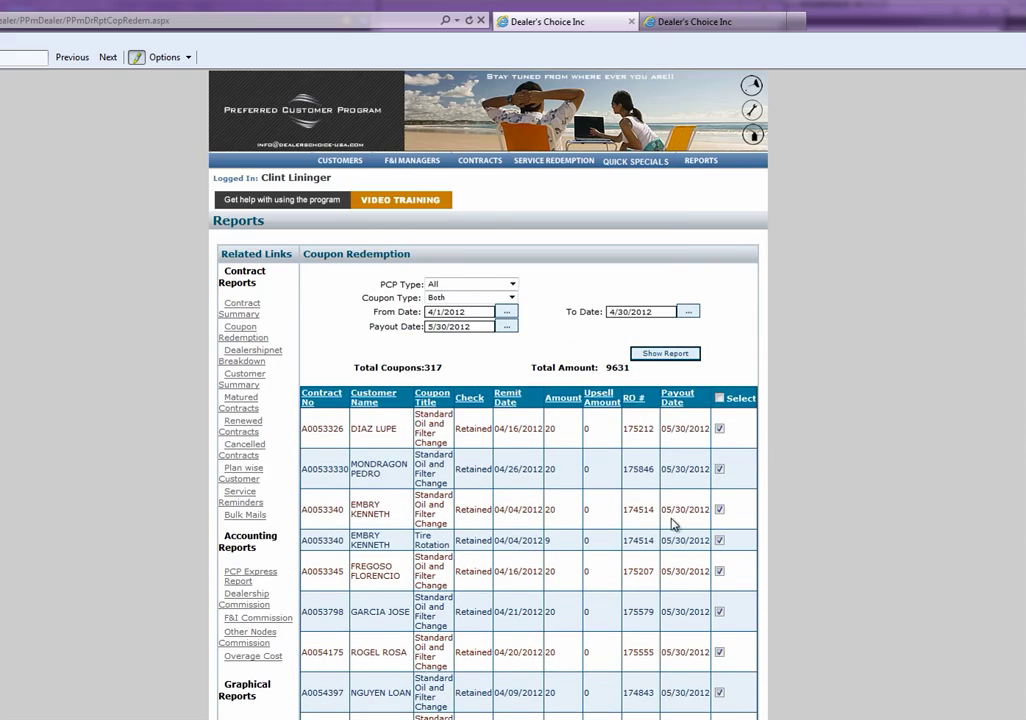
Step: Clear the selection of the seventh and ninth coupons and locate the save option below the list
scroll(672, 510, down, 1)
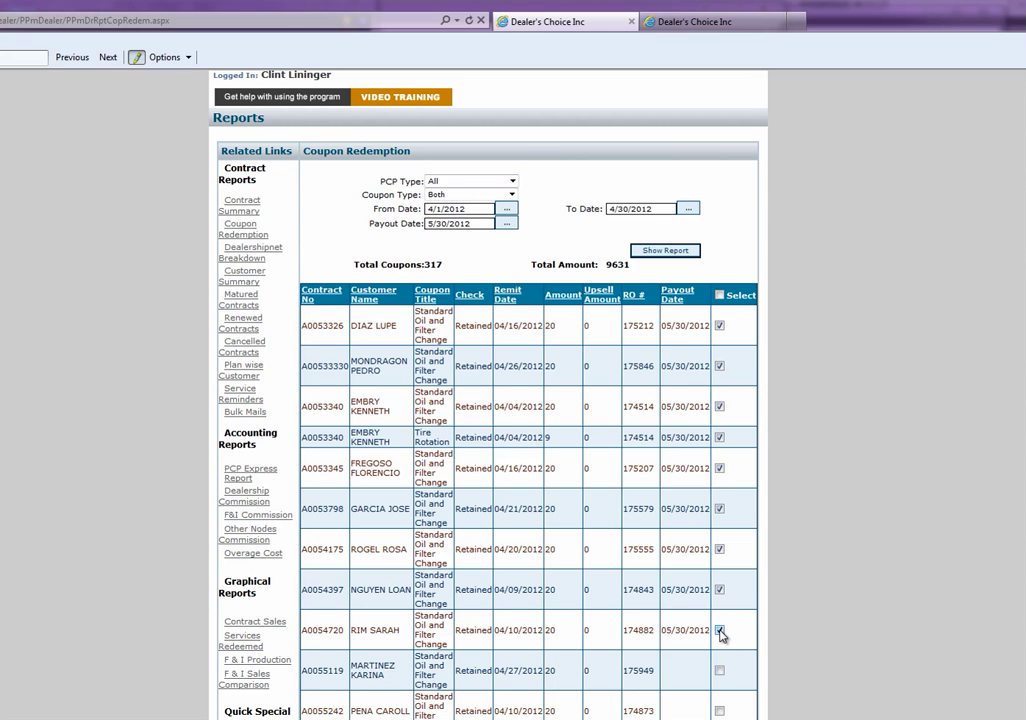
scroll(720, 549, down, 10)
scroll(822, 671, down, 15)
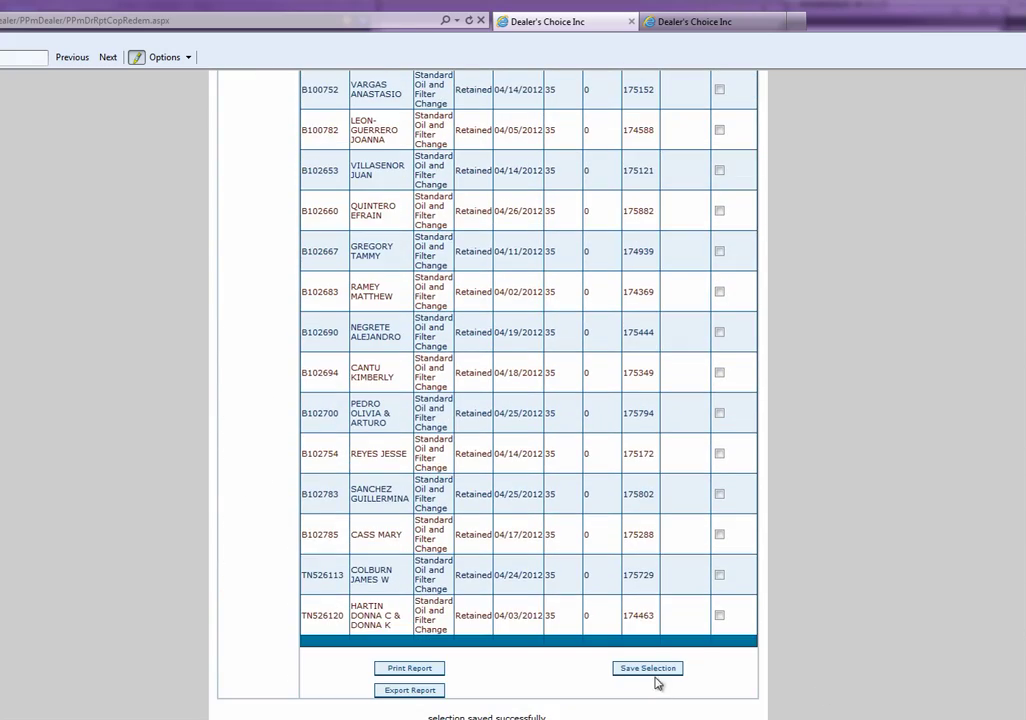
scroll(955, 708, up, 10)
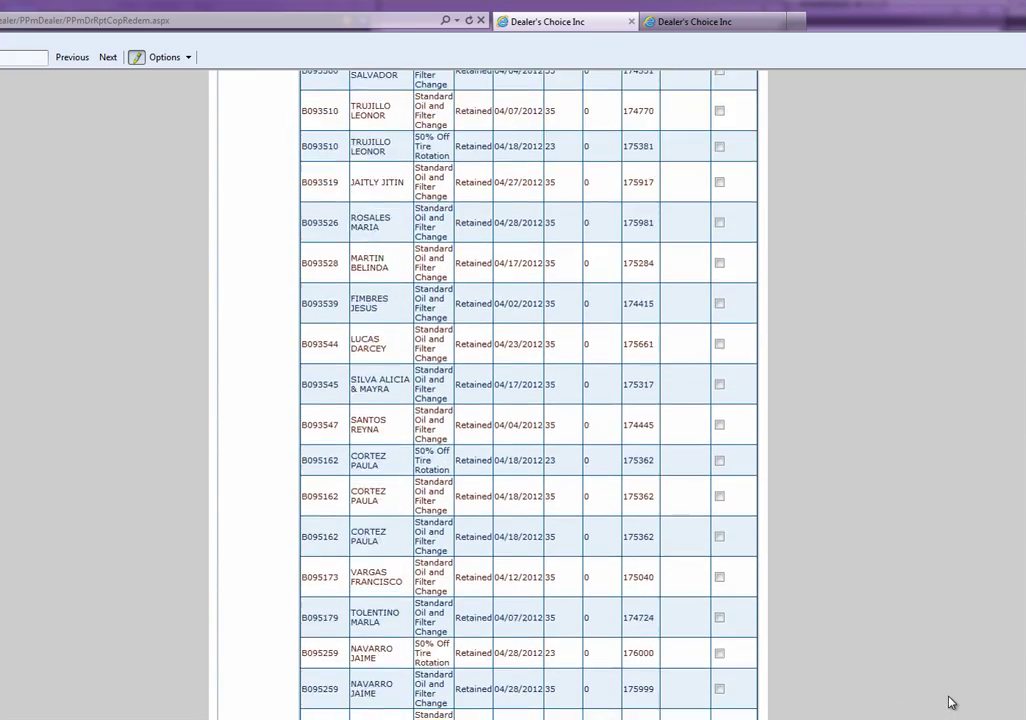
scroll(952, 702, up, 15)
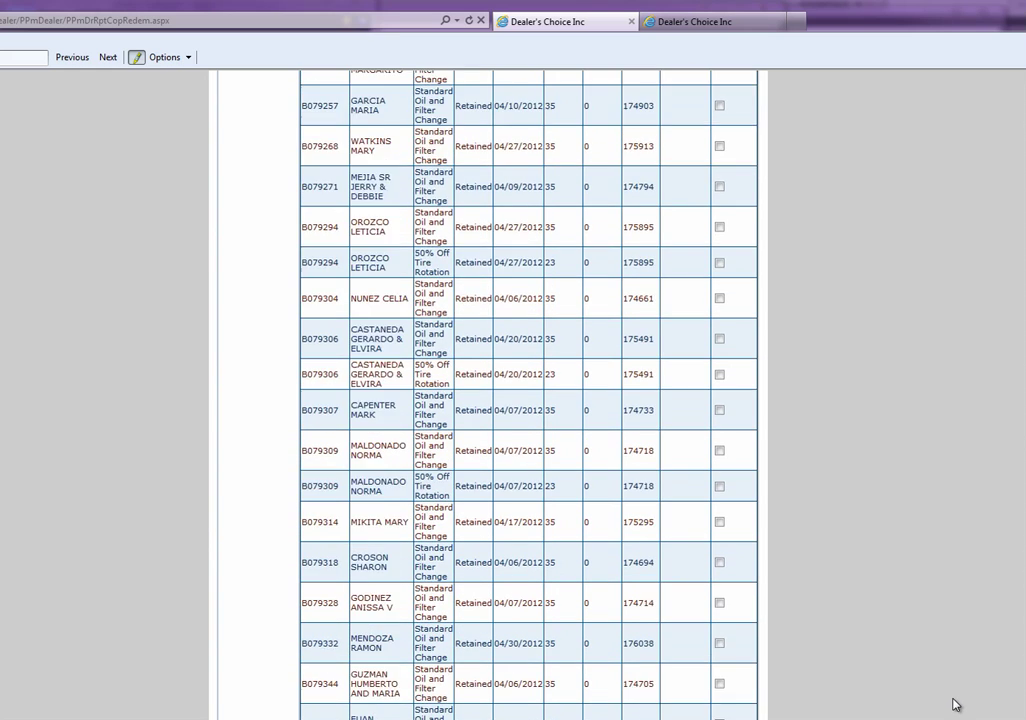
scroll(955, 705, up, 15)
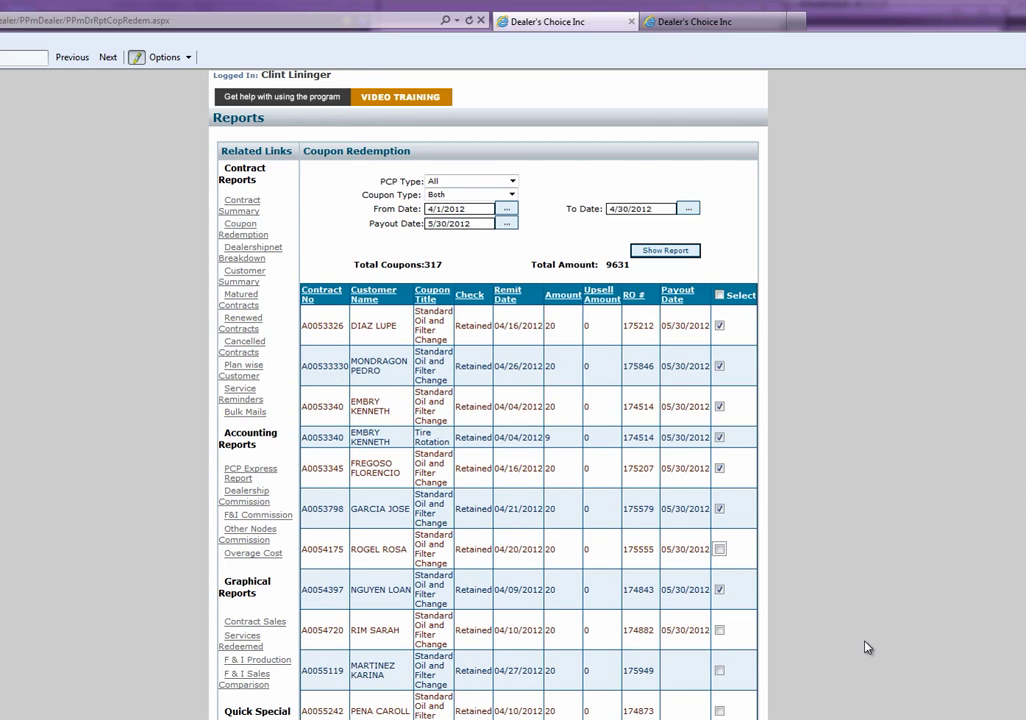
Step: Try selecting the tenth coupon, deselect it again, and clear the selection of the eighth coupon
scroll(868, 648, down, 4)
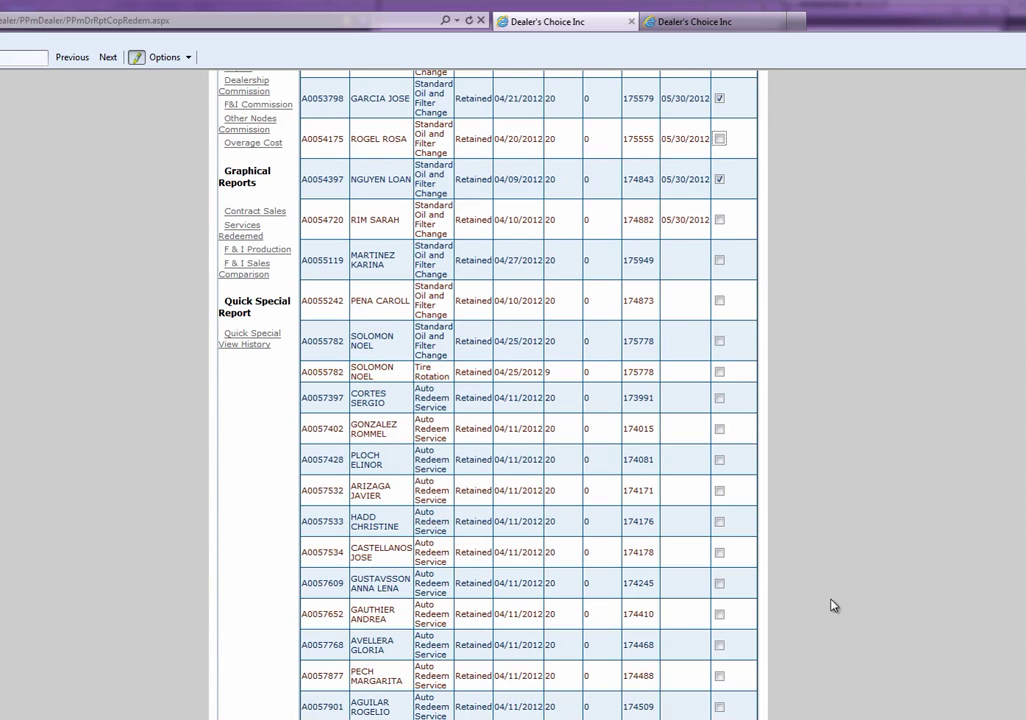
click(719, 261)
click(719, 261)
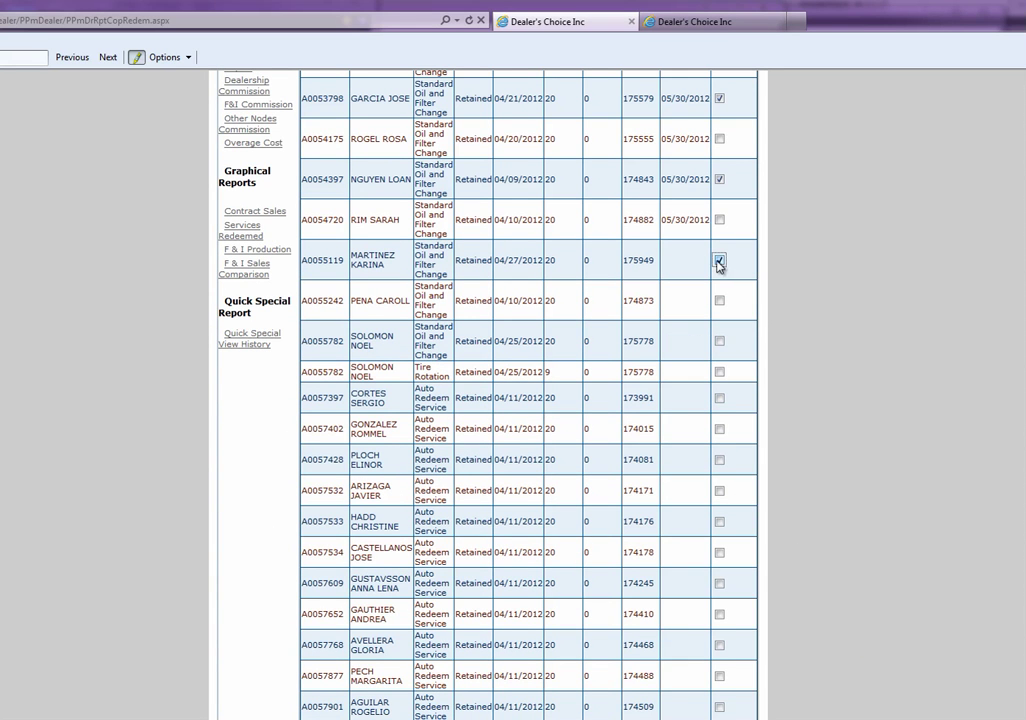
click(719, 180)
scroll(905, 518, up, 3)
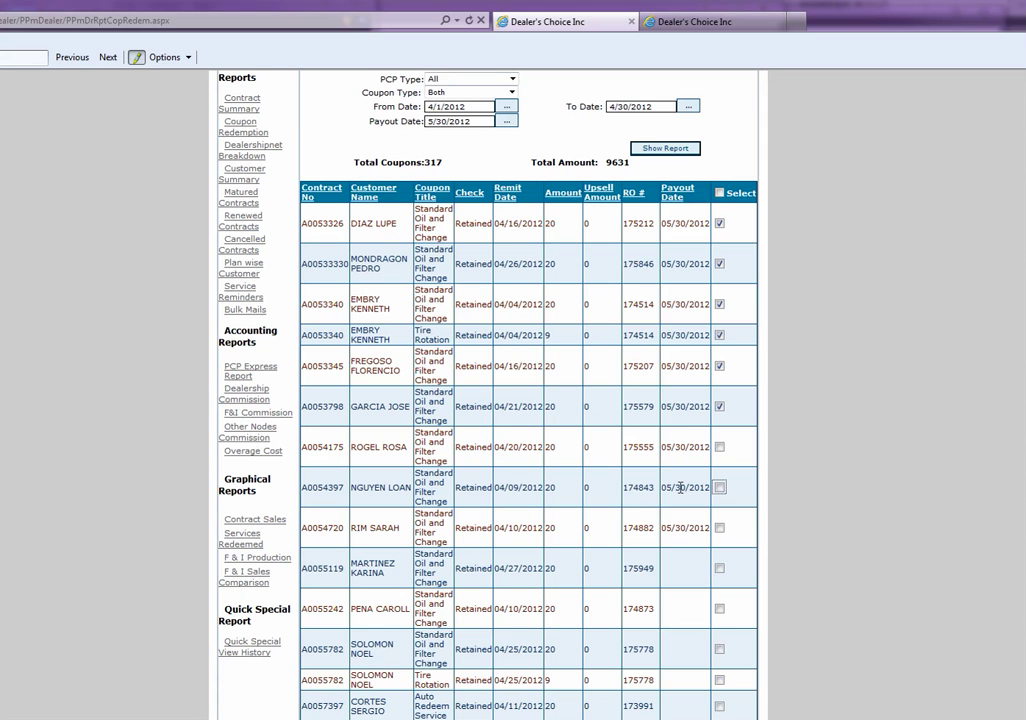
click(720, 488)
Step: Reopen the Coupon Redemption report and show the paid coupons from 4/1/2012 to 4/12/2012
scroll(488, 400, up, 3)
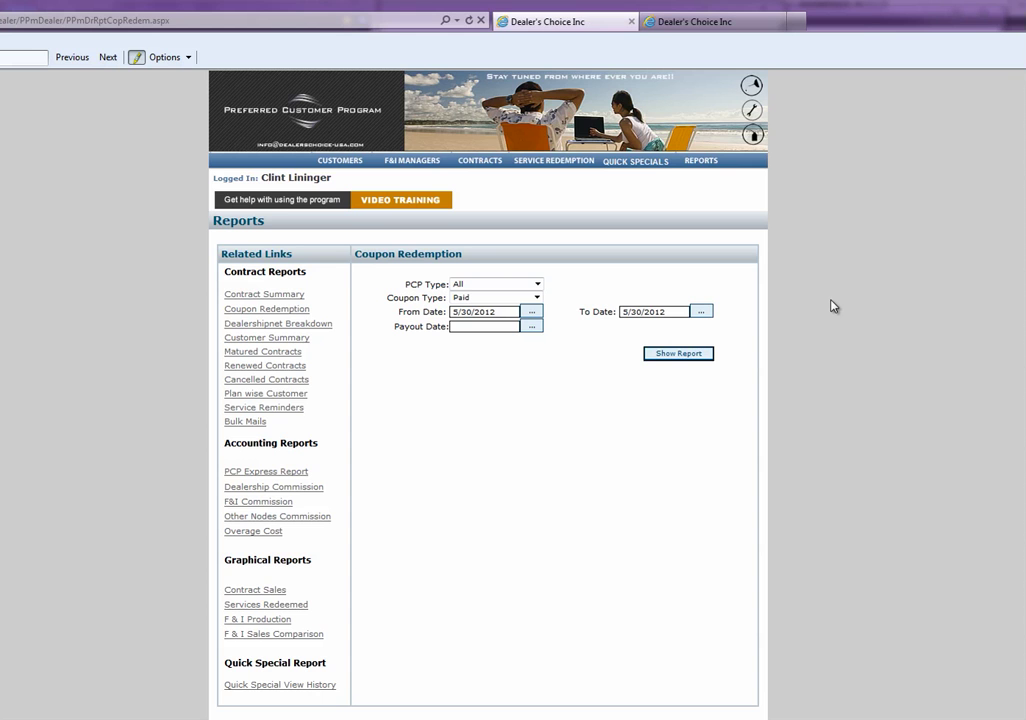
click(531, 311)
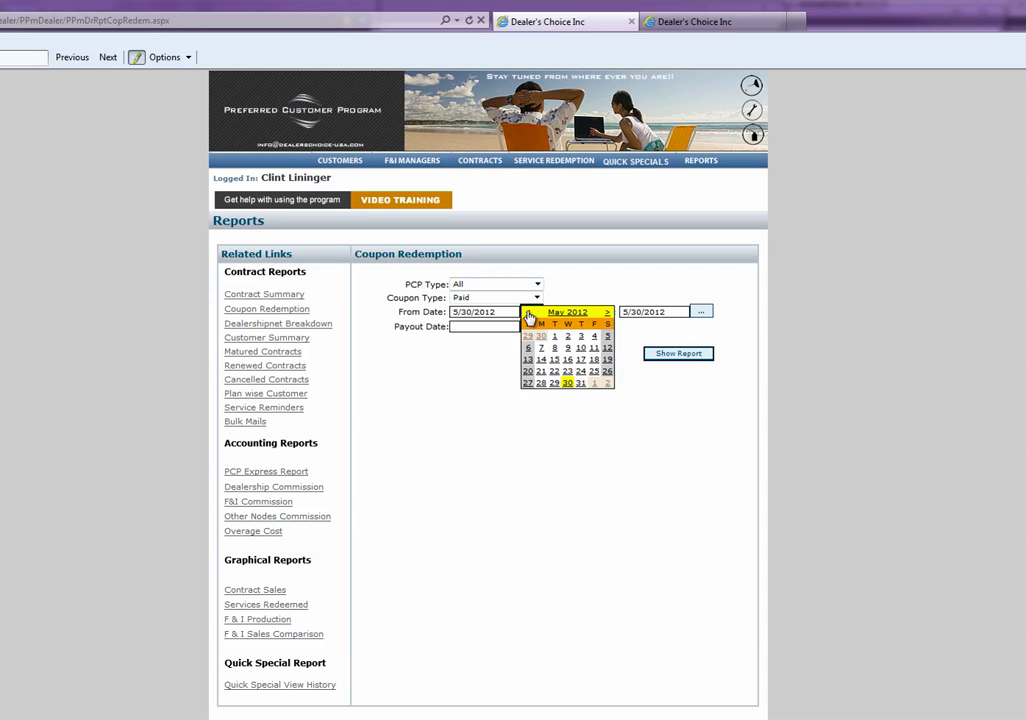
click(528, 313)
click(529, 347)
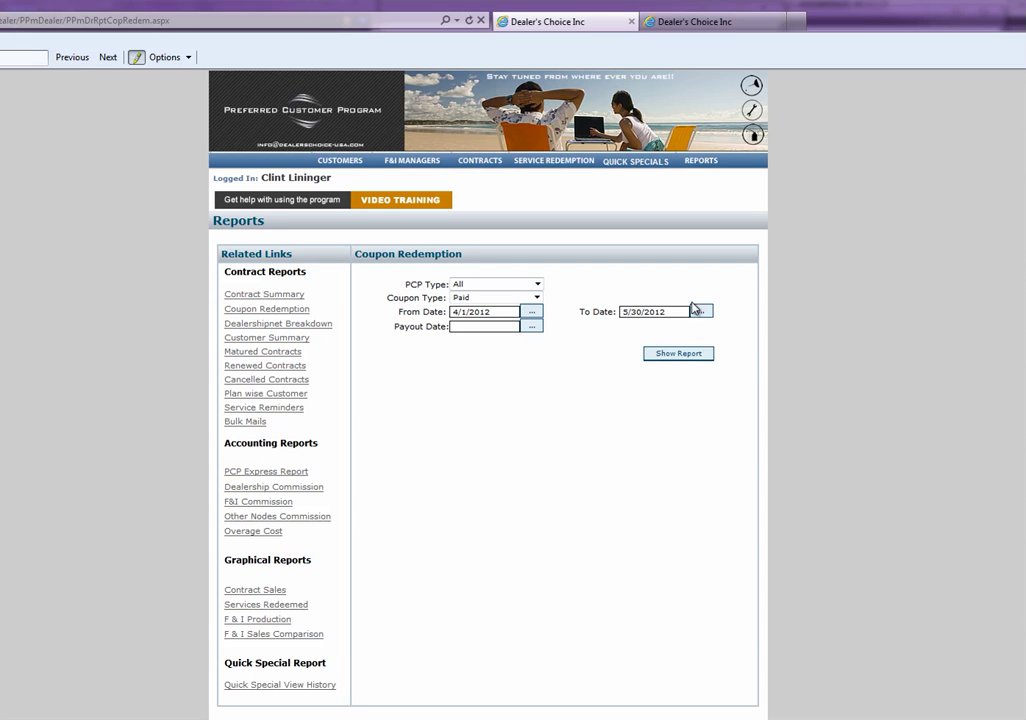
click(700, 312)
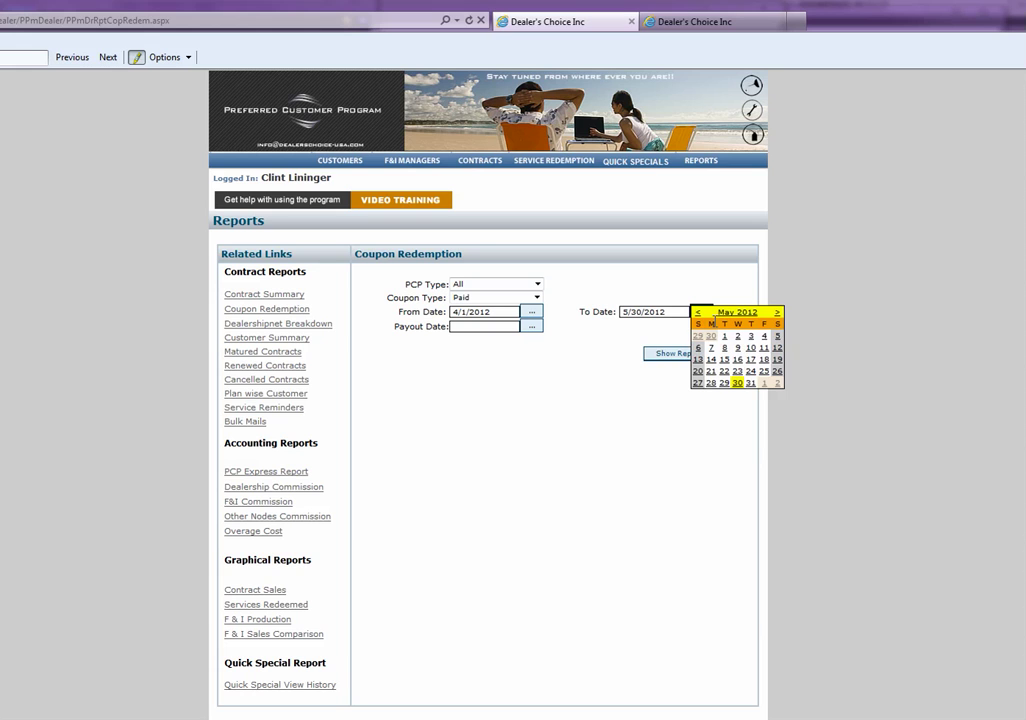
click(697, 312)
click(751, 359)
click(686, 356)
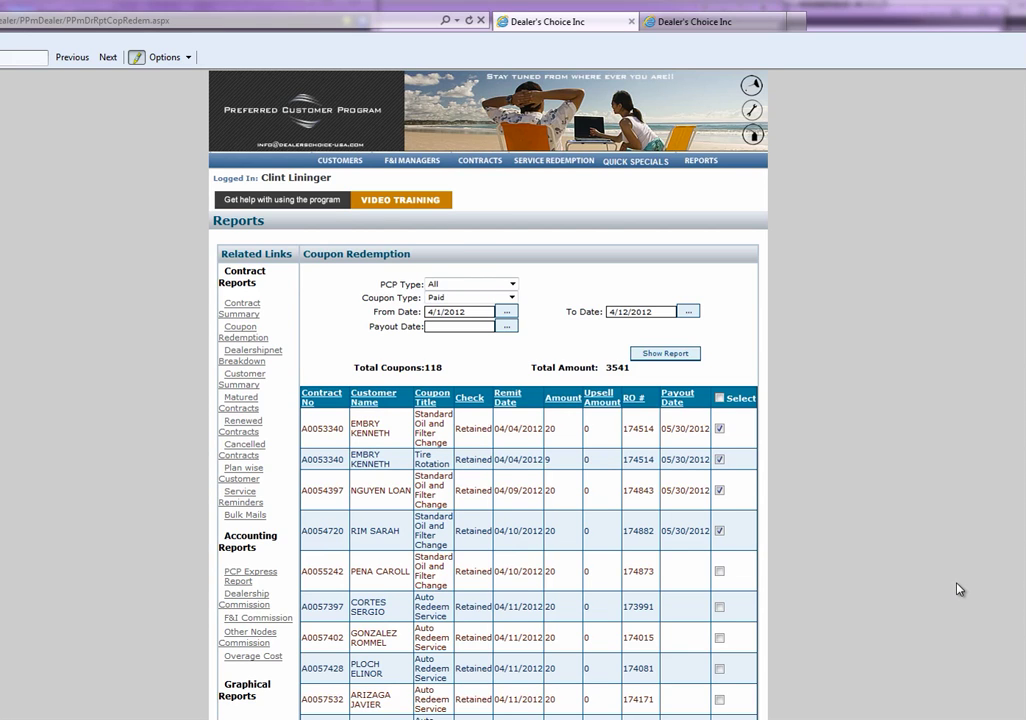
Step: Examine the payout dates and selection marks in the list of paid coupons
scroll(940, 590, down, 3)
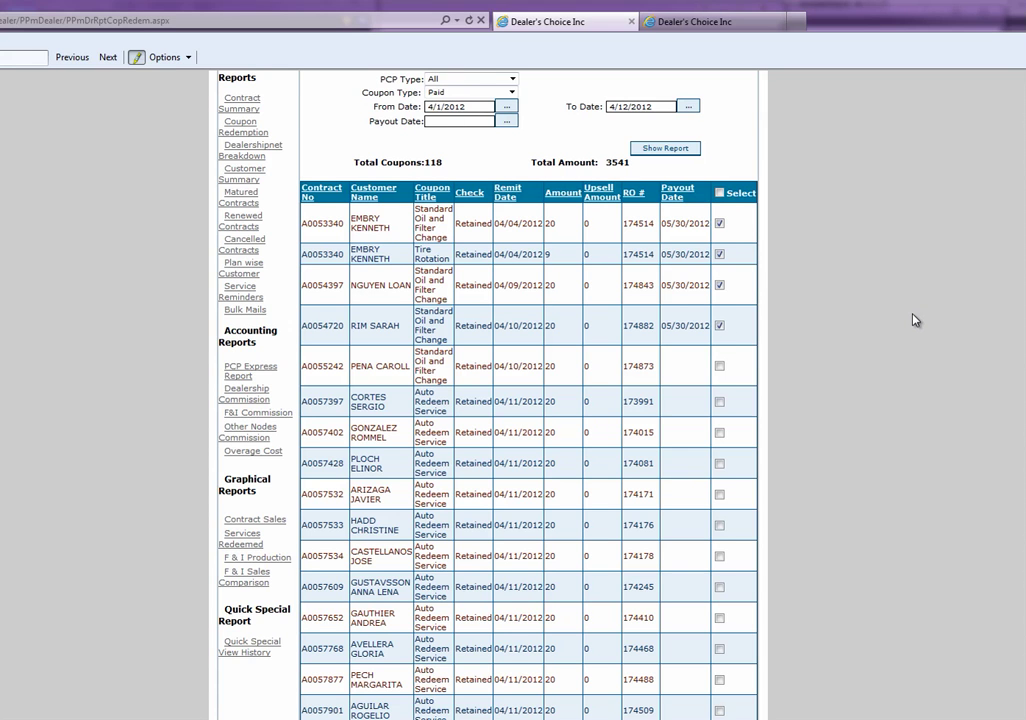
scroll(909, 390, down, 2)
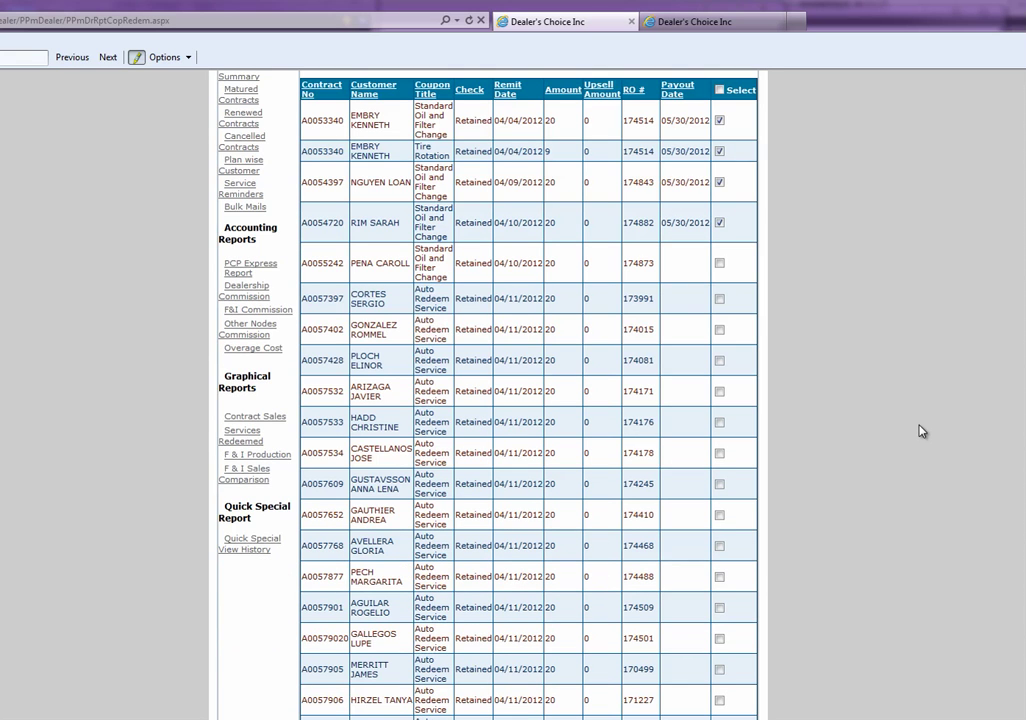
scroll(845, 453, up, 3)
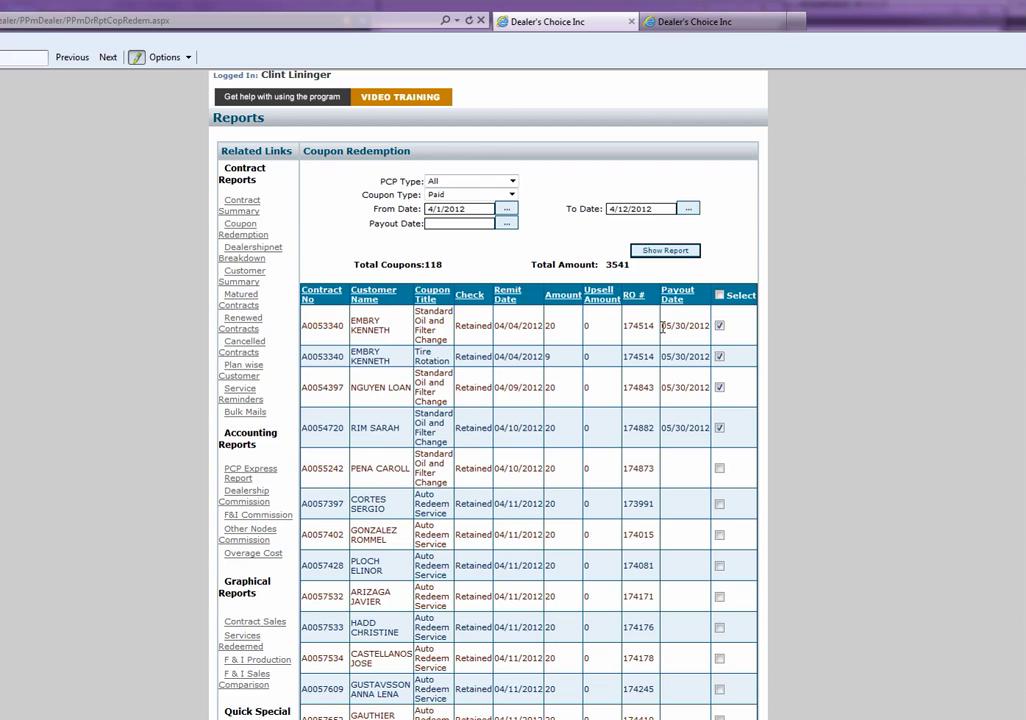
Step: Open the Service Redemption page and choose Contract No as the customer search criterion
scroll(916, 516, up, 2)
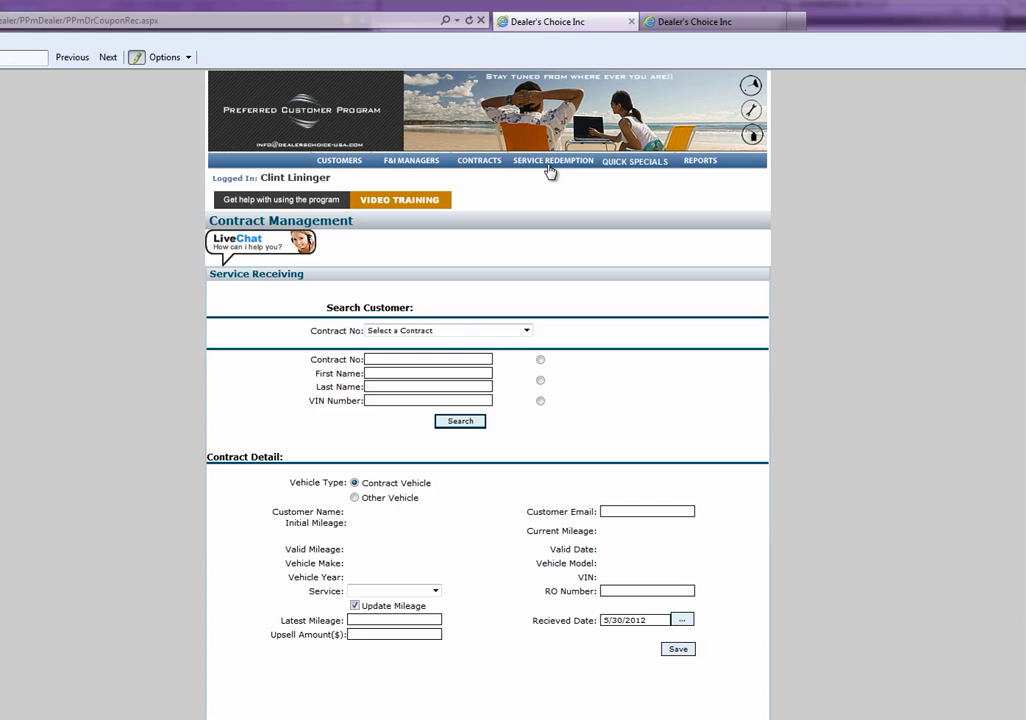
scroll(595, 360, down, 1)
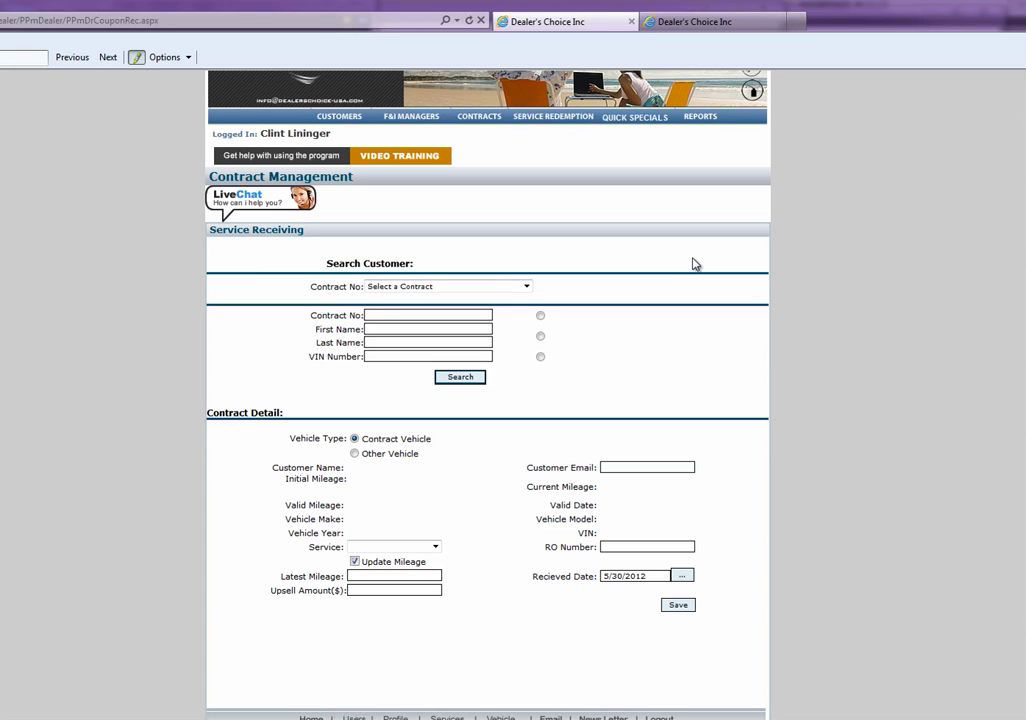
click(540, 316)
Step: View the Service Receiving form in the other browser tab for comparison, and change the customer search criterion from contract number through name to VIN Number
click(685, 21)
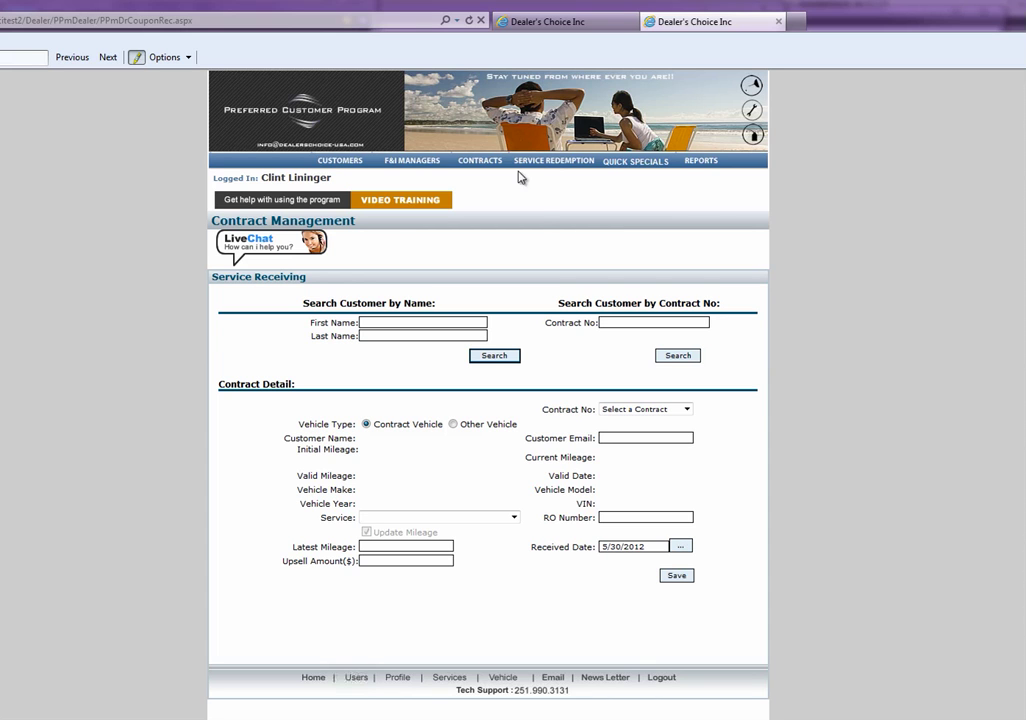
click(543, 27)
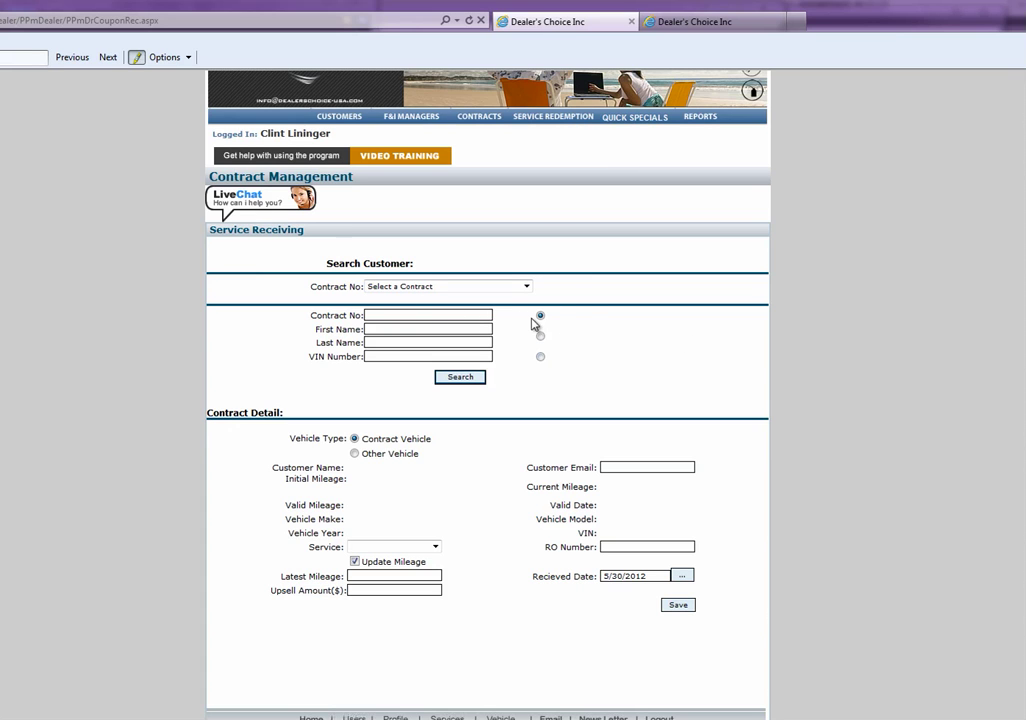
click(449, 316)
click(540, 336)
click(541, 357)
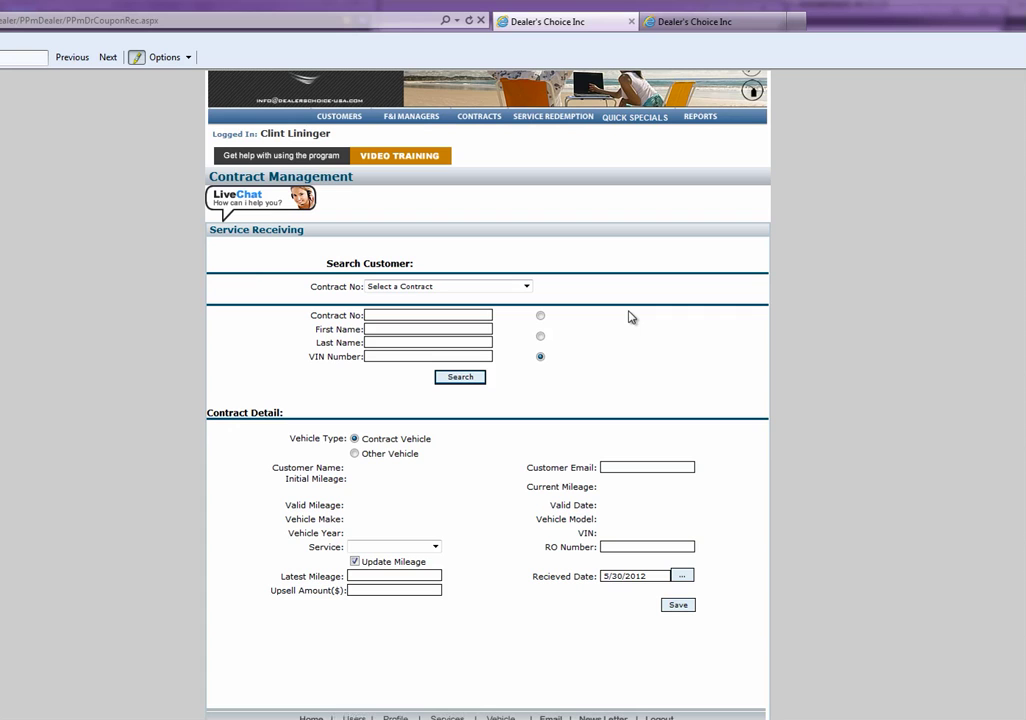